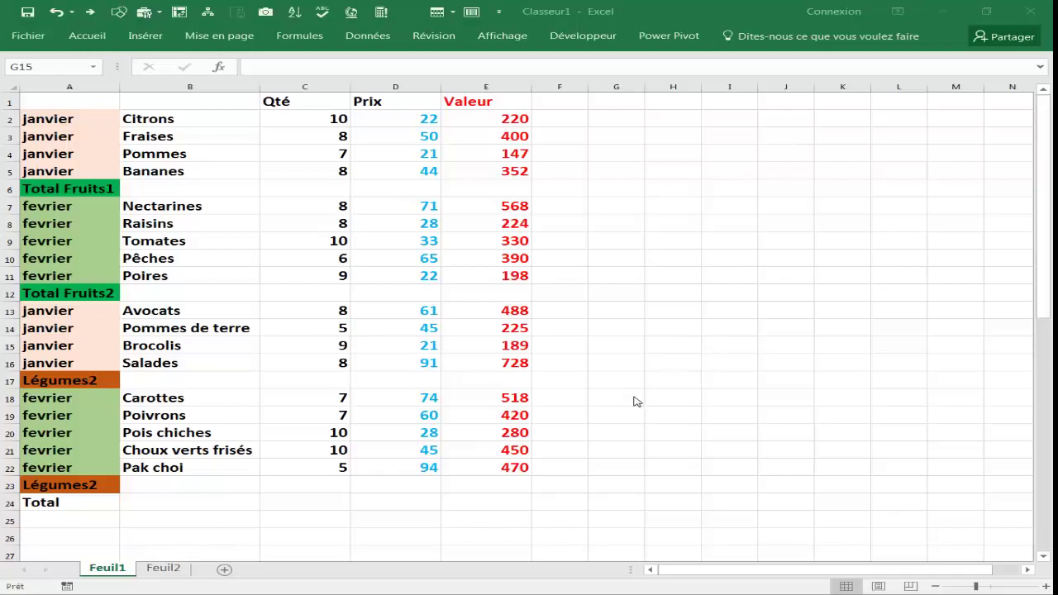
Review the fruit and vegetable rows, the empty Total Fruits1 cell and the Fraises value formula
{"action": "left_click", "coordinate": [619, 347]}
{"action": "left_click", "coordinate": [628, 302]}
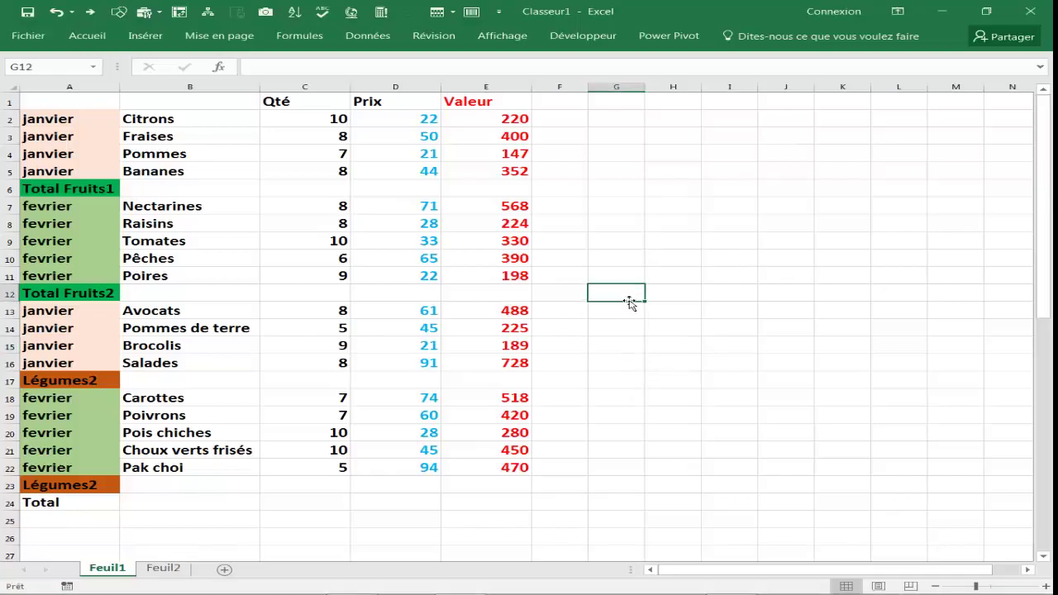
{"action": "left_click", "coordinate": [663, 256]}
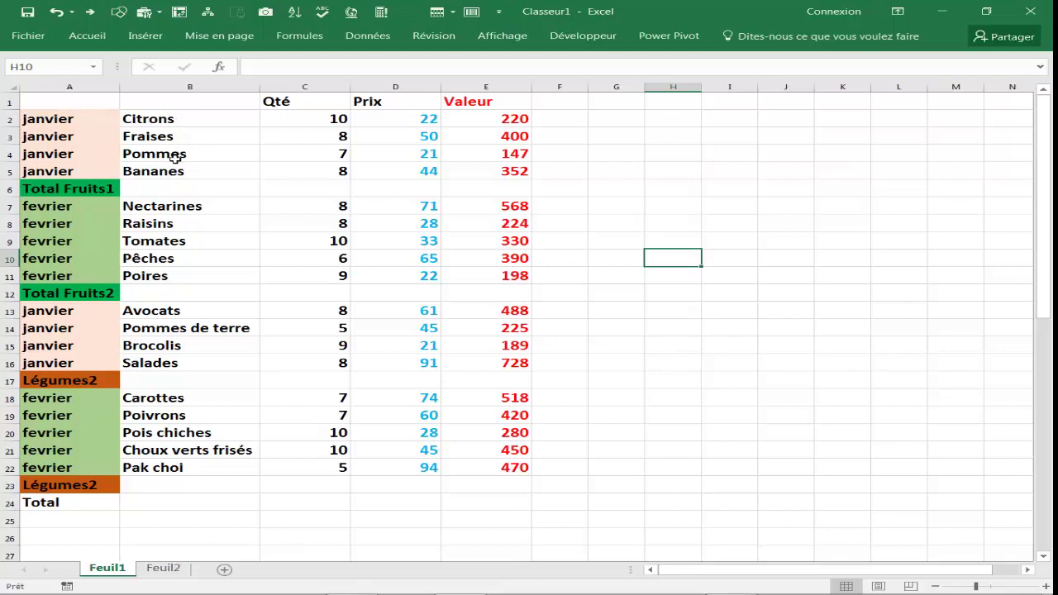
{"action": "left_click", "coordinate": [170, 149]}
{"action": "left_click", "coordinate": [189, 239]}
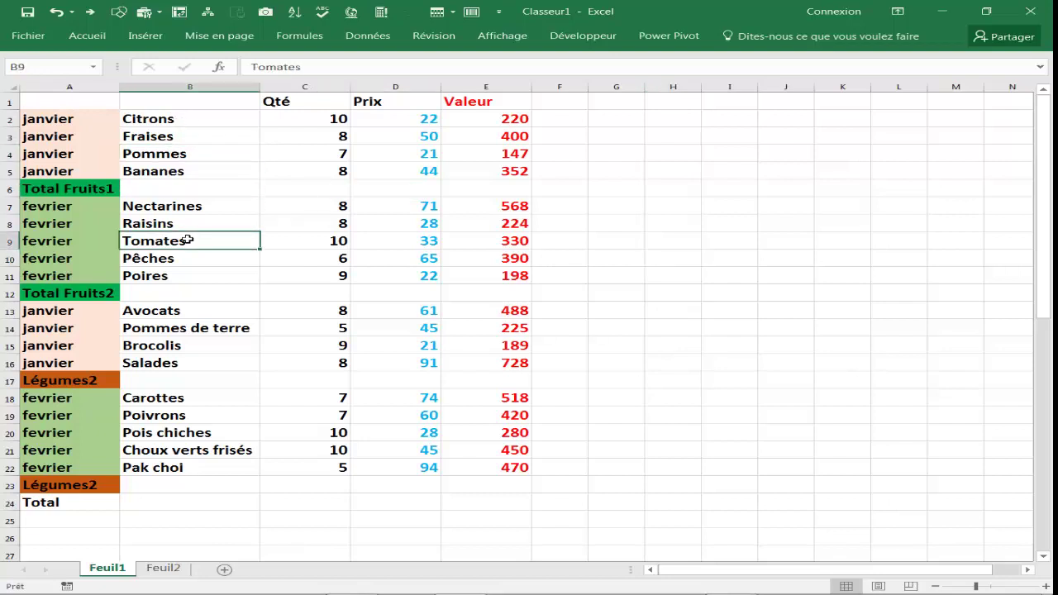
{"action": "left_click", "coordinate": [166, 330]}
{"action": "left_click", "coordinate": [172, 416]}
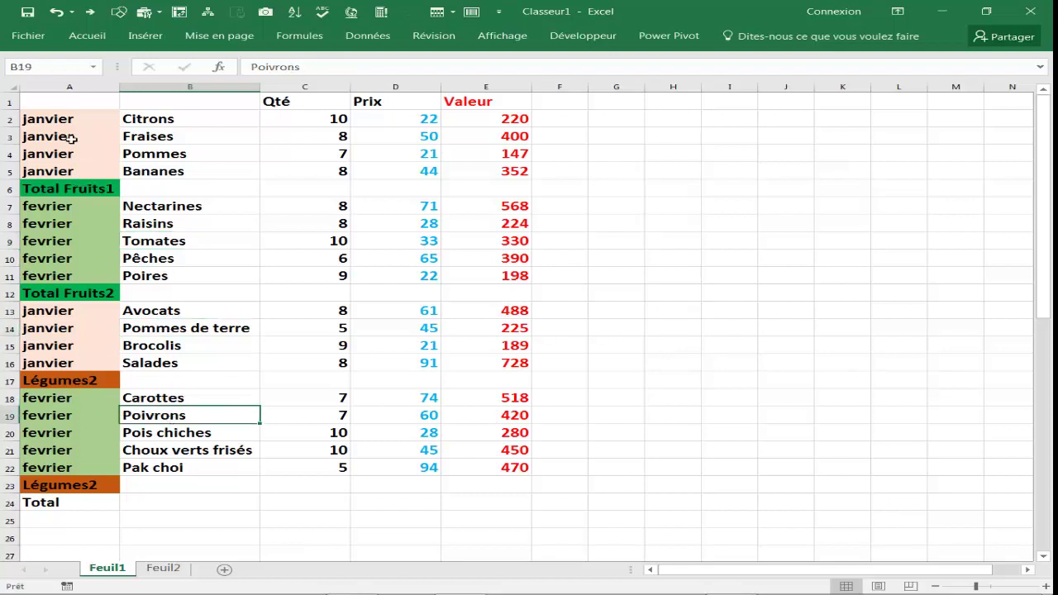
{"action": "left_click", "coordinate": [632, 333]}
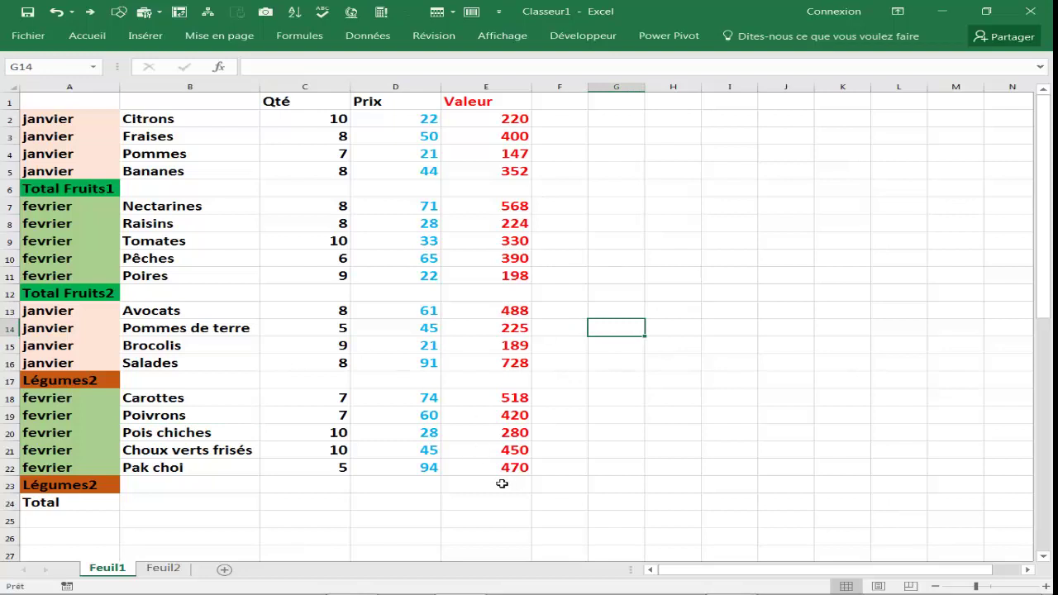
{"action": "left_click", "coordinate": [607, 263]}
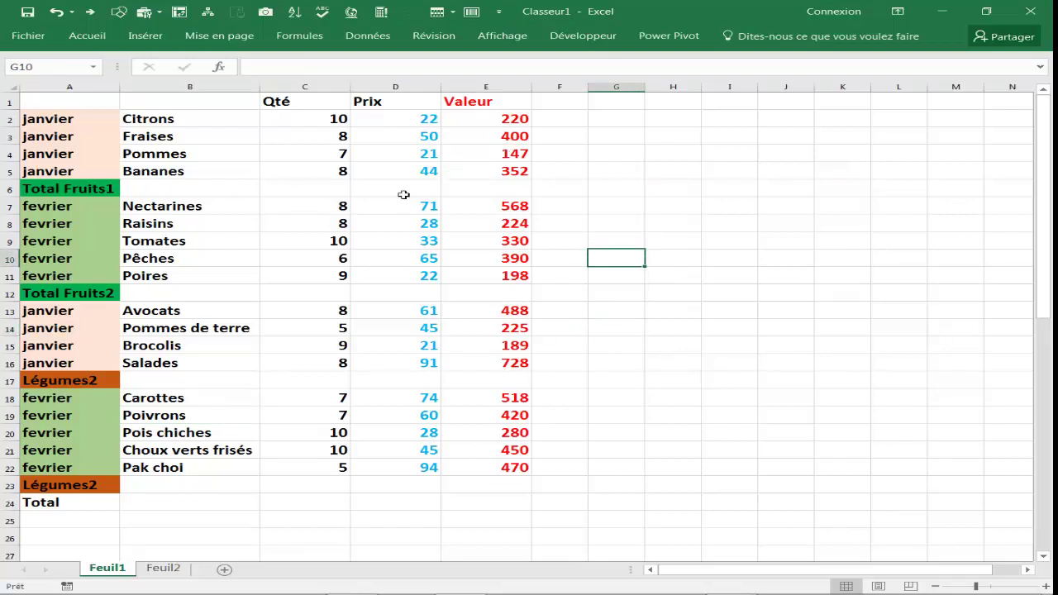
{"action": "left_click", "coordinate": [486, 186]}
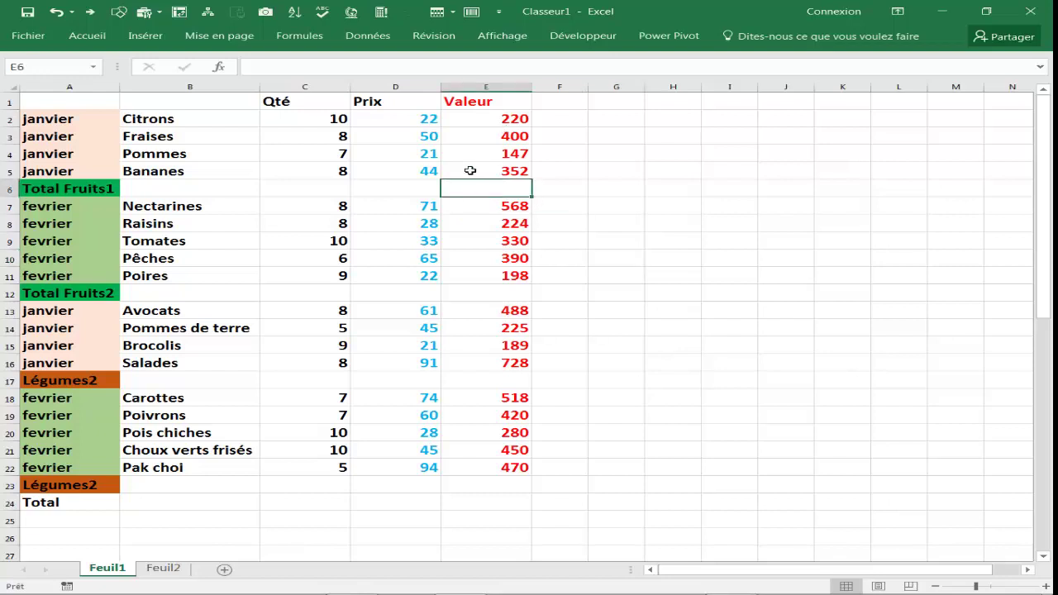
{"action": "left_click", "coordinate": [289, 126]}
{"action": "left_click", "coordinate": [406, 130]}
{"action": "left_click", "coordinate": [487, 131]}
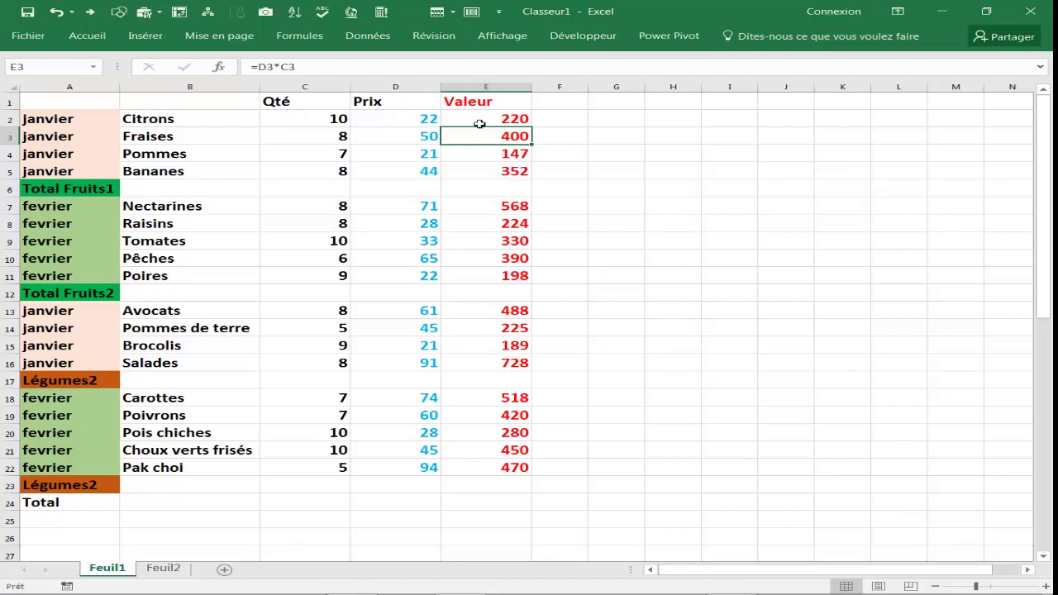
In E2:E23, use F5 > Cellules... > Cellules vides to select only the blank cells
{"action": "left_click_drag", "start_coordinate": [480, 124], "coordinate": [488, 486]}
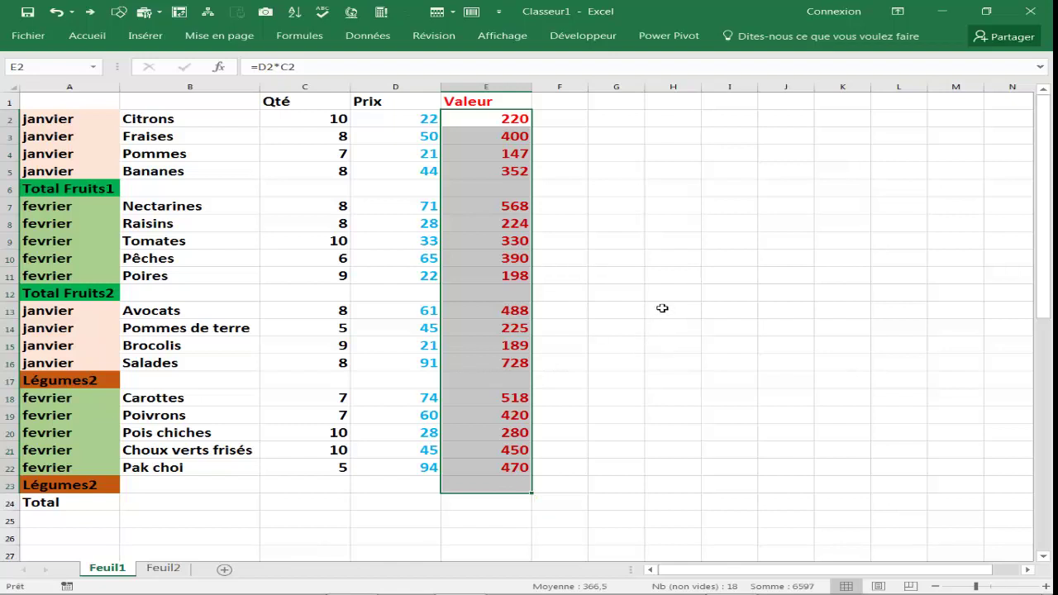
{"action": "key", "text": "F5"}
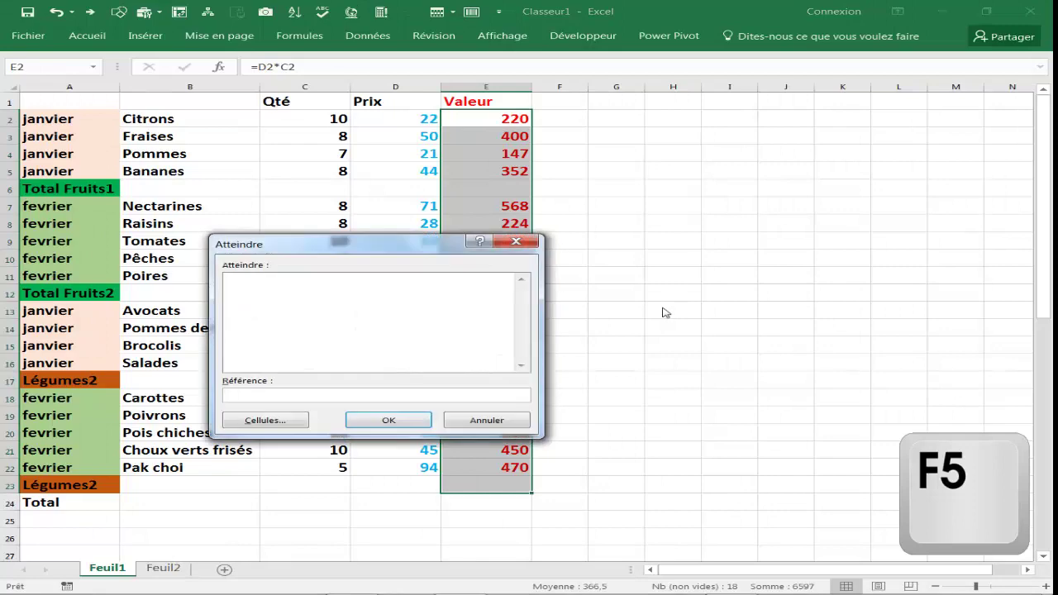
{"action": "left_click_drag", "start_coordinate": [381, 245], "coordinate": [759, 190]}
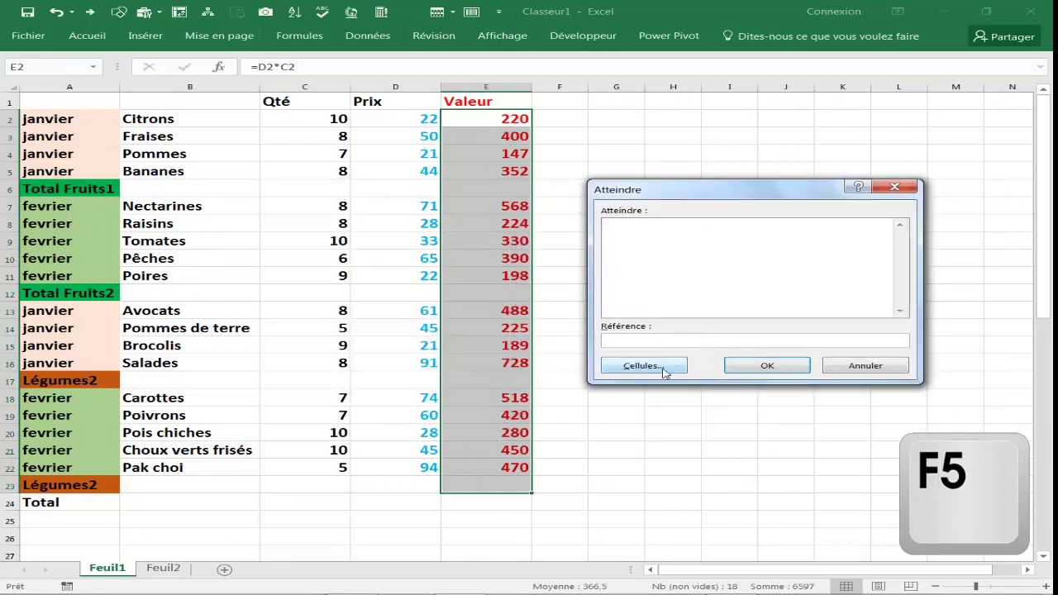
{"action": "left_click", "coordinate": [660, 372]}
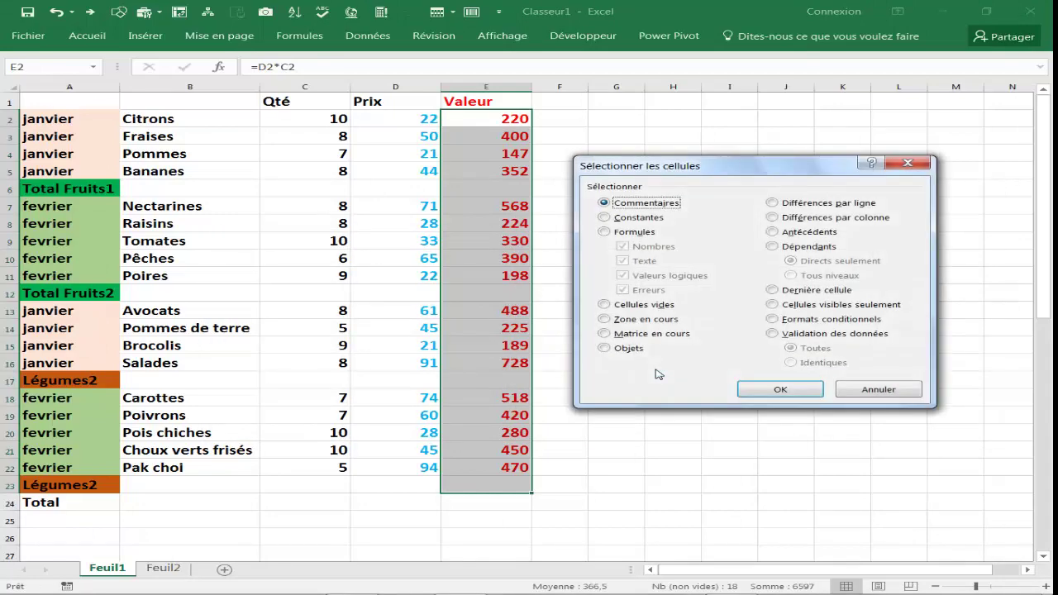
{"action": "left_click", "coordinate": [615, 306]}
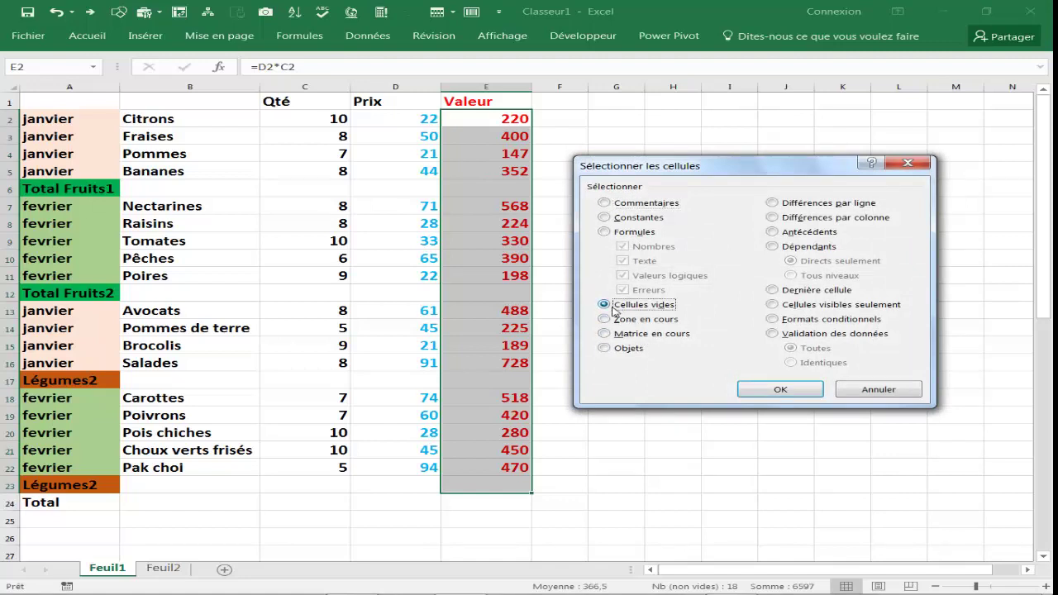
{"action": "left_click", "coordinate": [765, 392]}
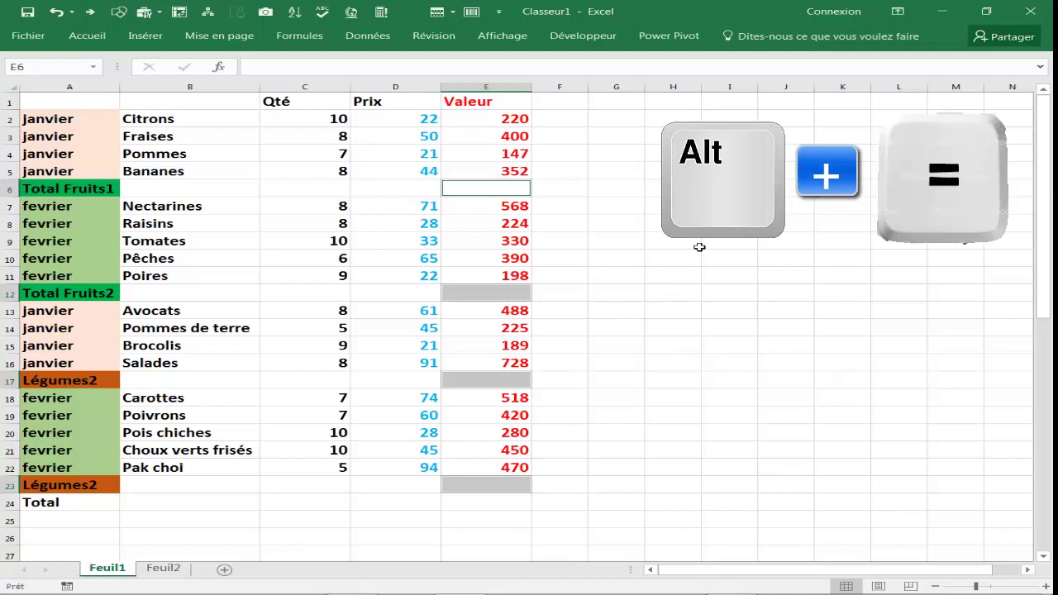
AutoSum the blank subtotal cells with Alt+= and inspect the E23 SOMME formula
{"action": "key", "text": "alt+equal"}
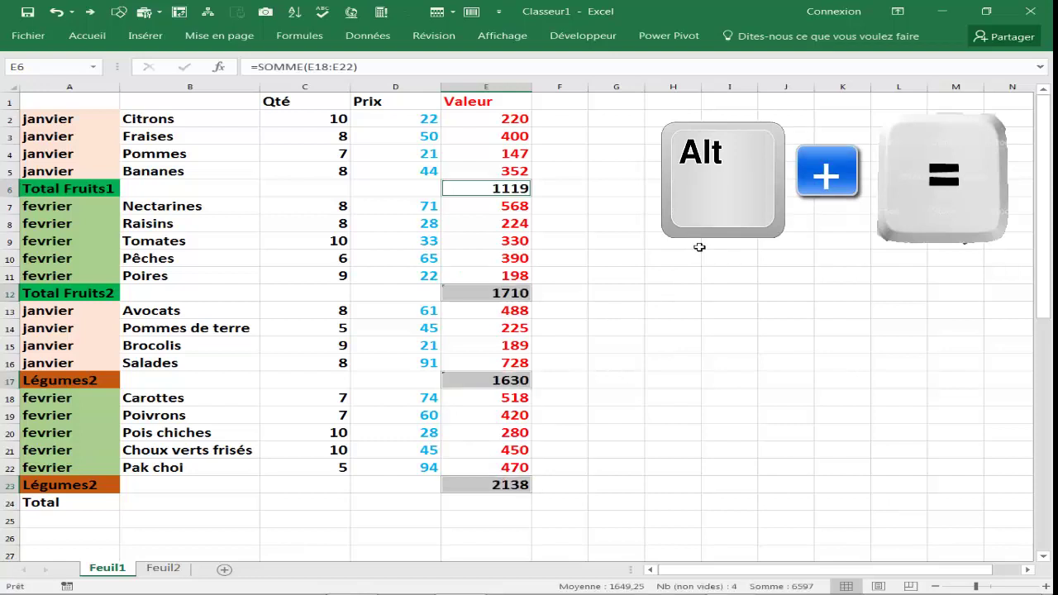
{"action": "left_click", "coordinate": [652, 256]}
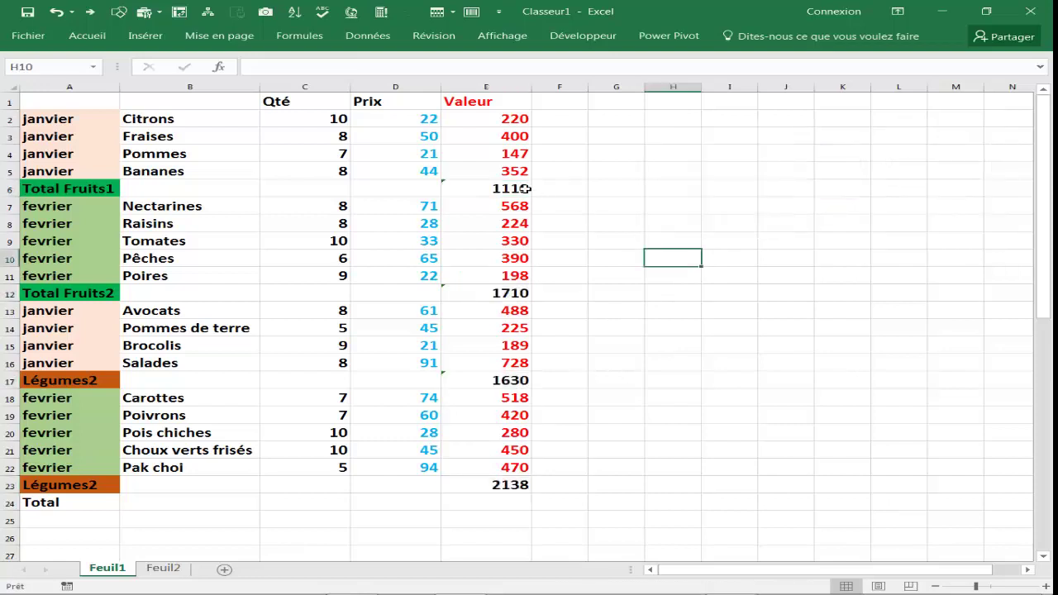
{"action": "double_click", "coordinate": [523, 482]}
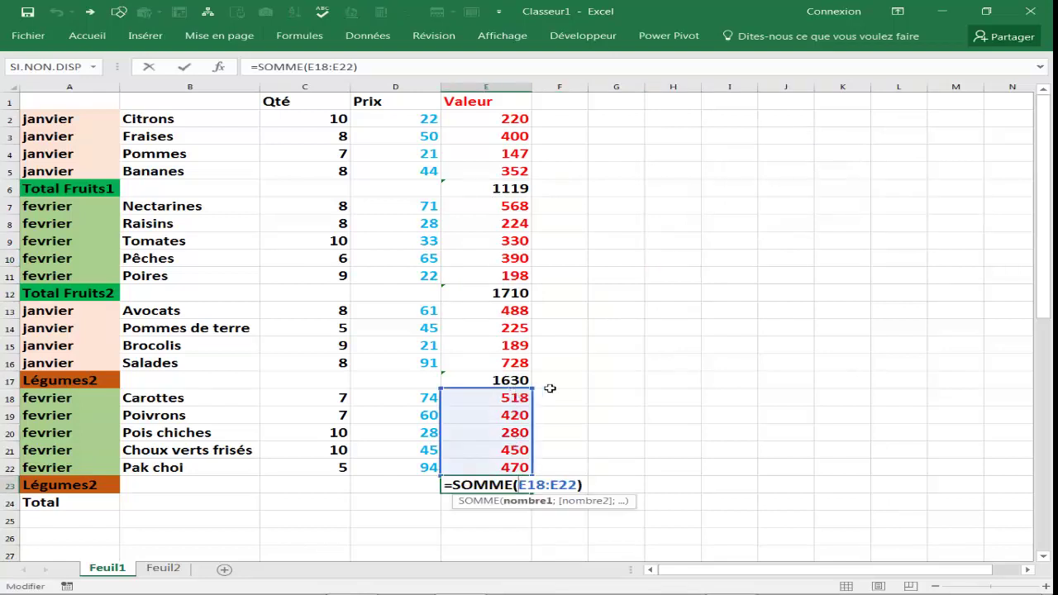
{"action": "key", "text": "Escape"}
Verify the SOMME subtotal formulas in E17, E12 and E6
{"action": "double_click", "coordinate": [492, 381]}
{"action": "key", "text": "Escape"}
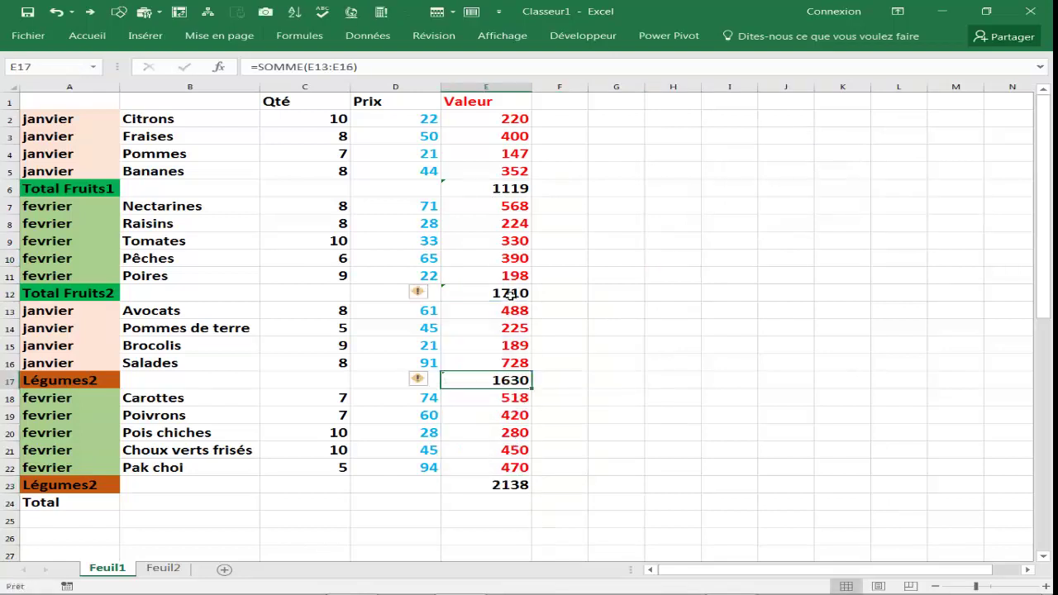
{"action": "double_click", "coordinate": [513, 294]}
{"action": "key", "text": "Escape"}
{"action": "double_click", "coordinate": [503, 189]}
{"action": "key", "text": "Escape"}
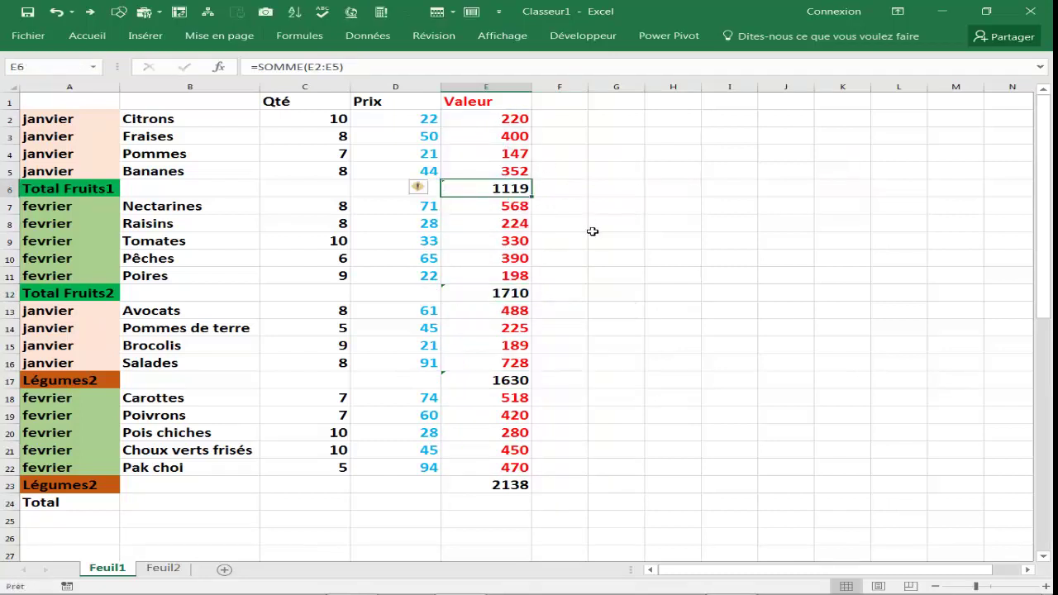
{"action": "left_click", "coordinate": [597, 238]}
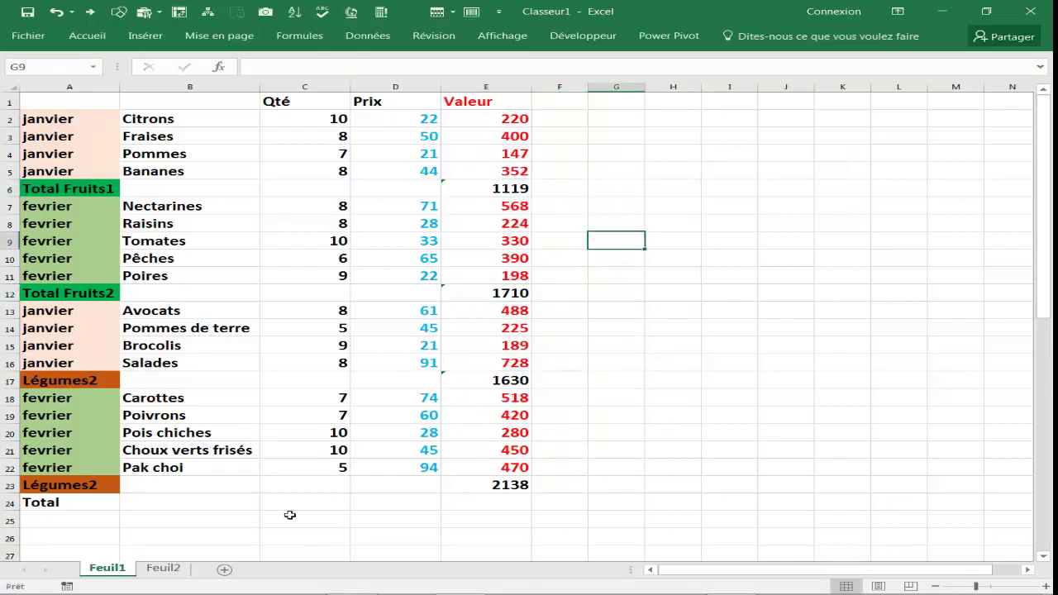
{"action": "left_click", "coordinate": [486, 500]}
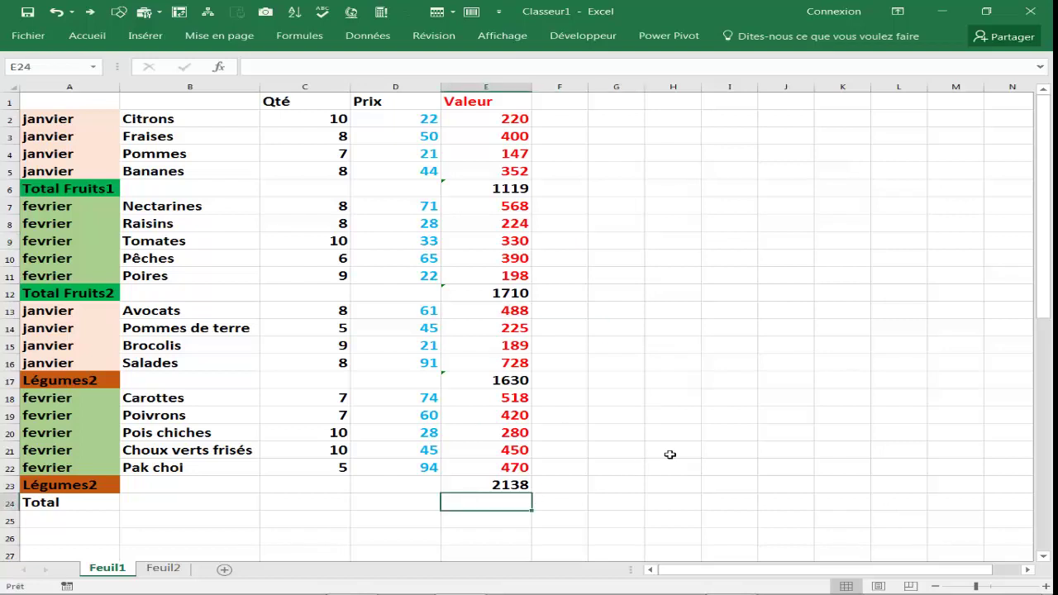
Enter =SOMME(E23;E17;E12;E6) in E24 with Alt+=, giving a grand total of 6597
{"action": "key", "text": "alt"}
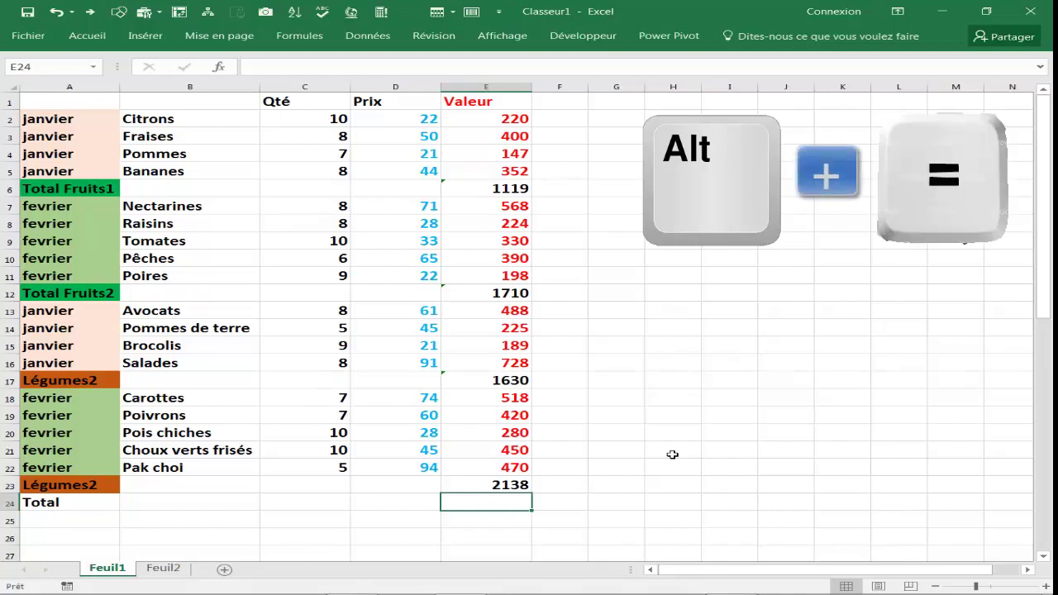
{"action": "key", "text": "alt+equal"}
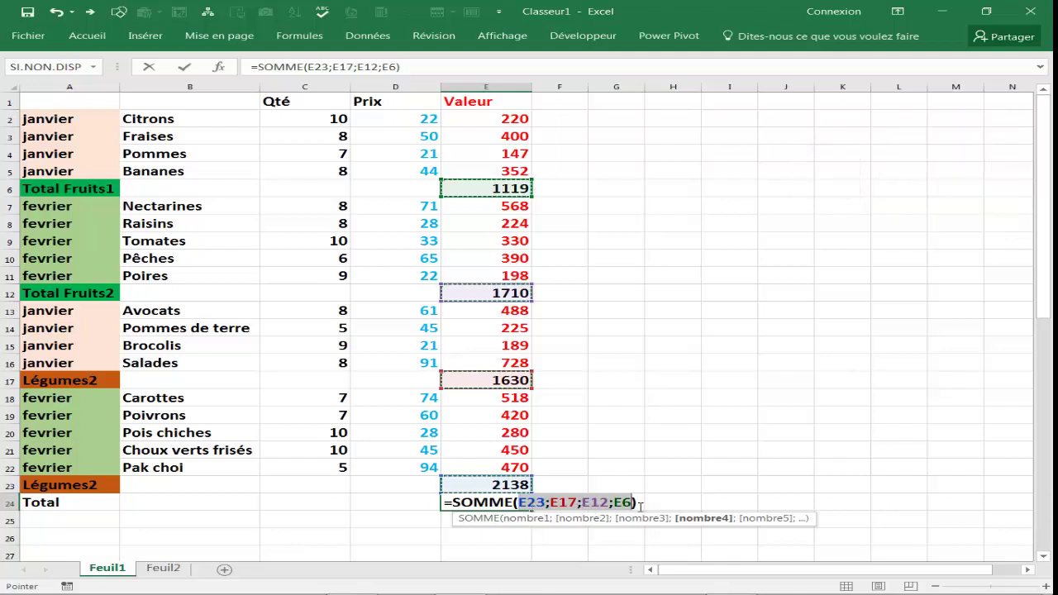
{"action": "key", "text": "Return"}
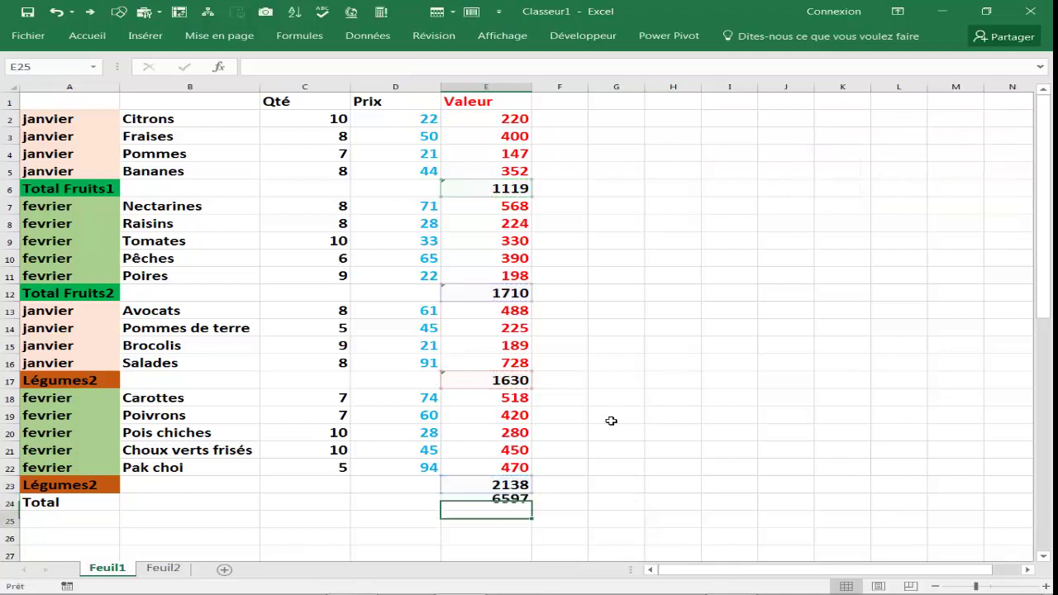
{"action": "left_click", "coordinate": [497, 500]}
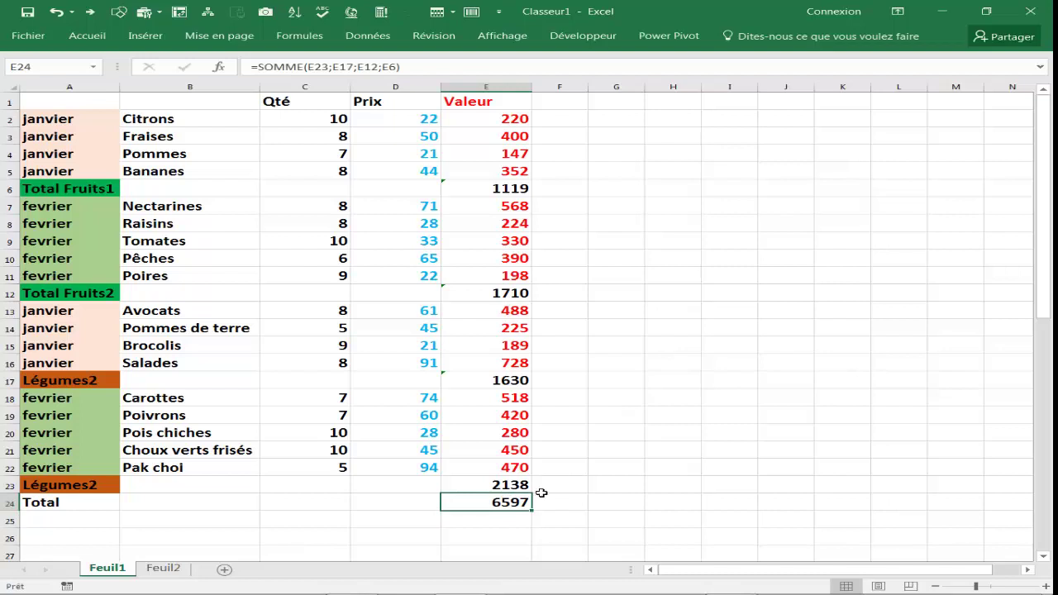
{"action": "left_click", "coordinate": [615, 247]}
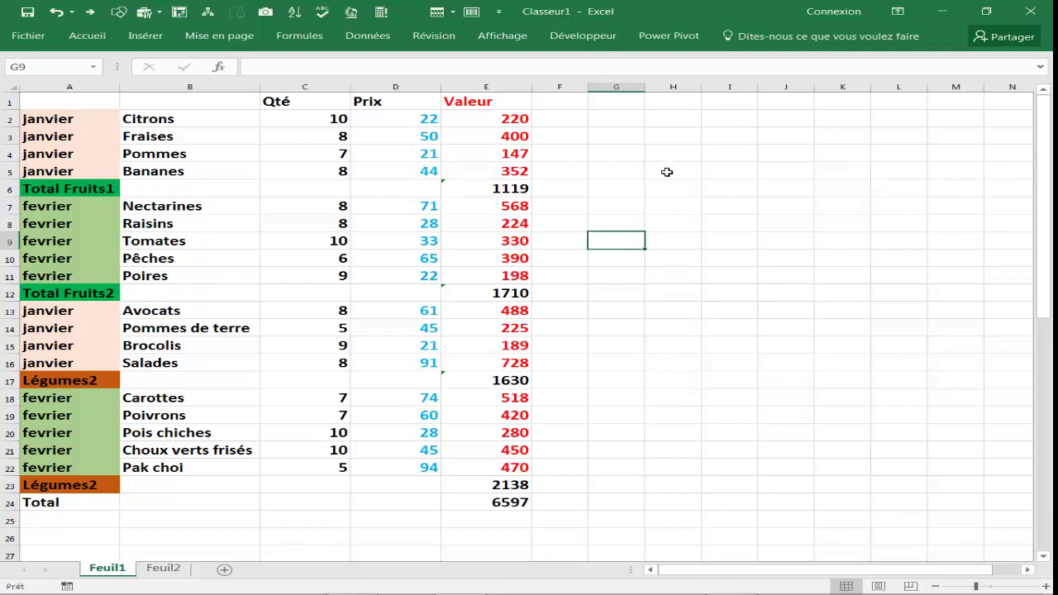
Enter helper values 50 in H5, 100 in H16 and 20 in H21
{"action": "left_click", "coordinate": [667, 173]}
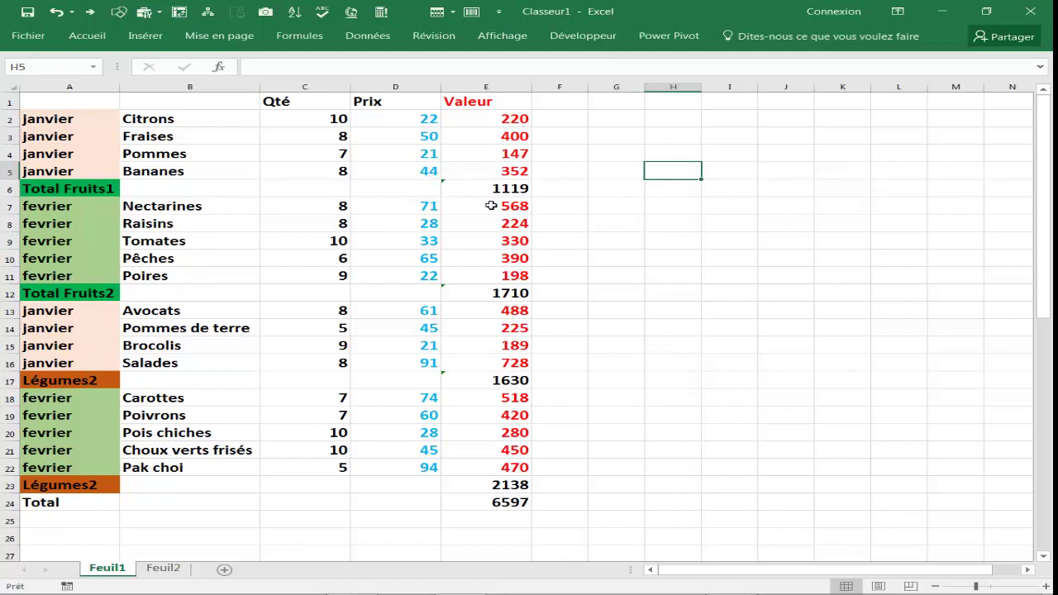
{"action": "type", "text": "50"}
{"action": "left_click", "coordinate": [416, 359]}
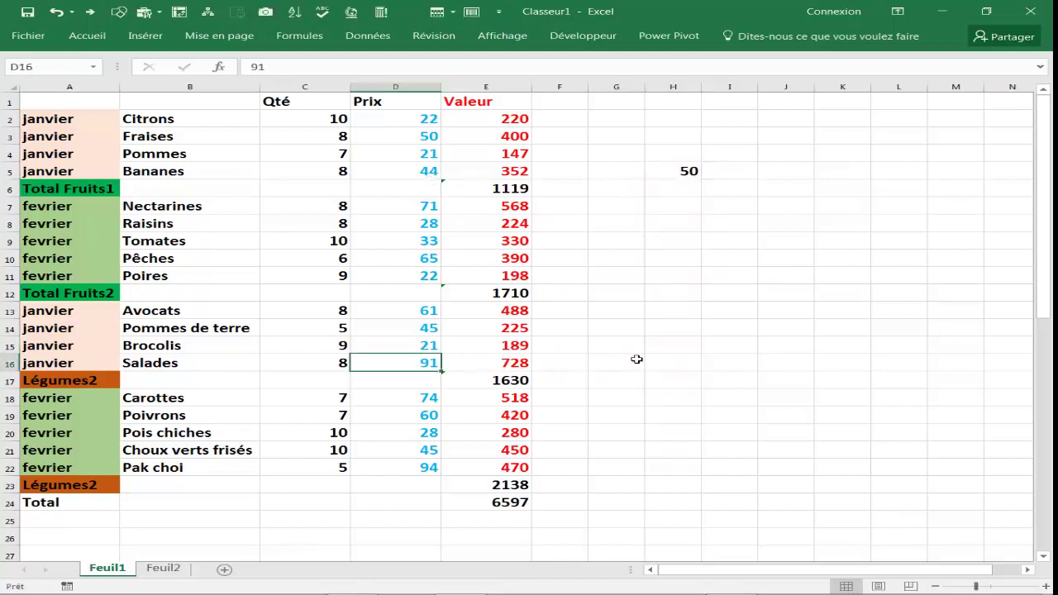
{"action": "left_click", "coordinate": [683, 368]}
{"action": "type", "text": "10"}
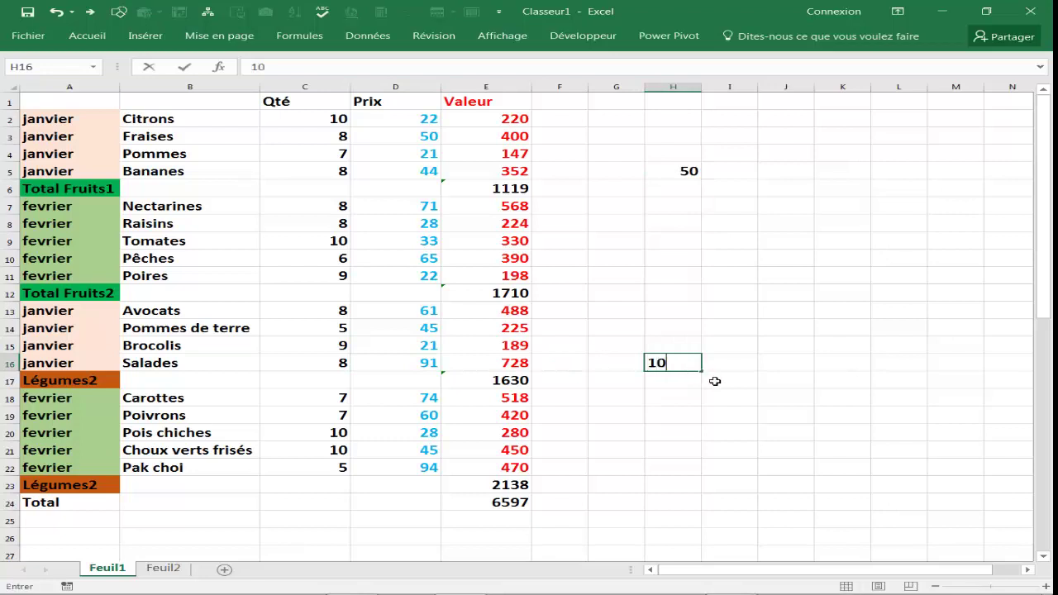
{"action": "type", "text": "0"}
{"action": "left_click", "coordinate": [432, 451]}
{"action": "left_click", "coordinate": [686, 453]}
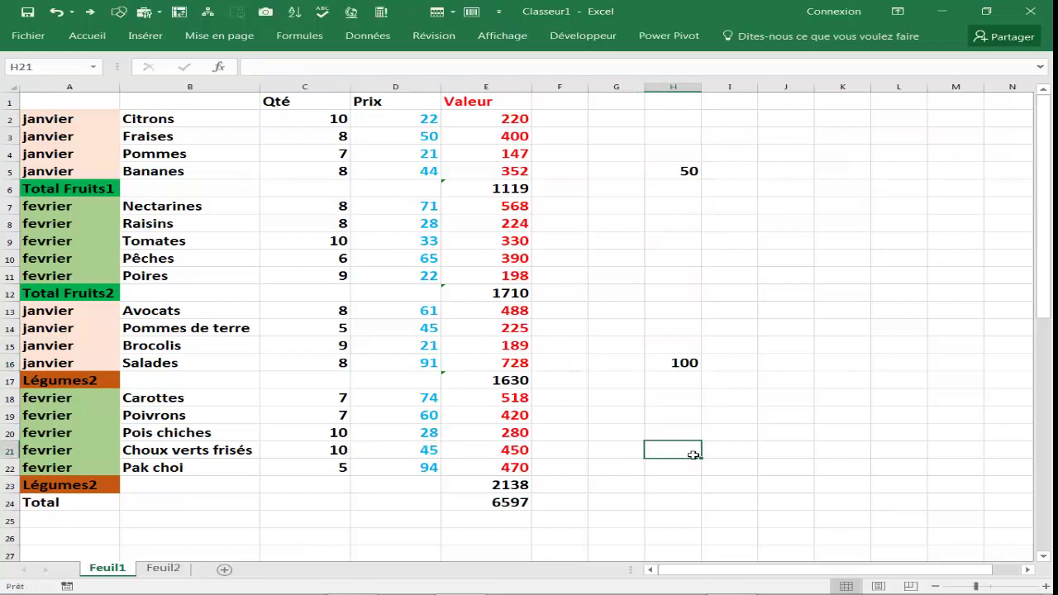
{"action": "type", "text": "20"}
{"action": "left_click", "coordinate": [771, 445]}
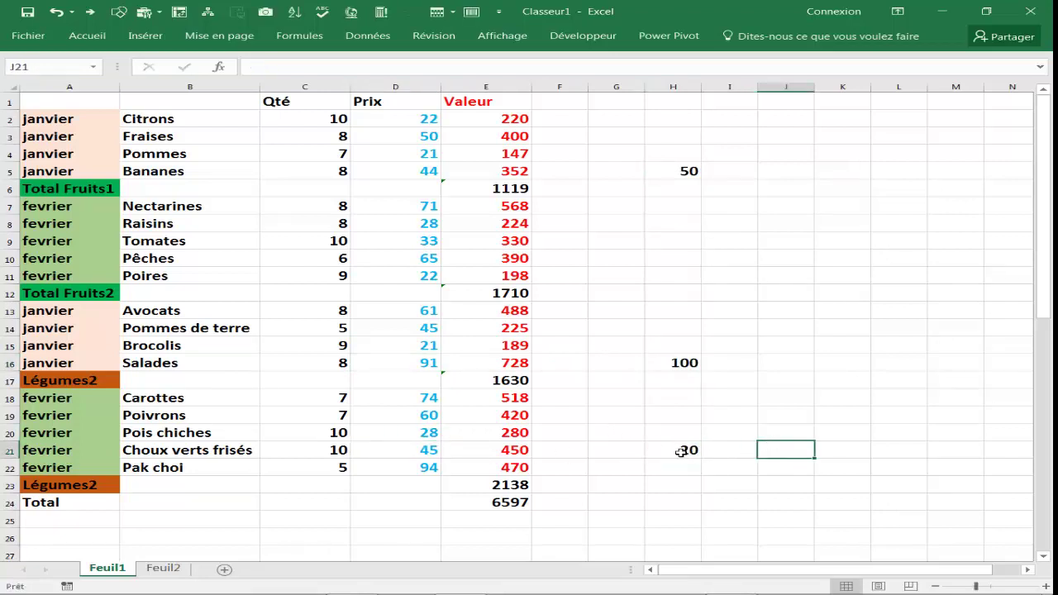
Fill the prices in D5, D16 and D21 orange from the mini toolbar
{"action": "left_click", "coordinate": [427, 169]}
{"action": "left_click", "coordinate": [424, 364], "text": "ctrl"}
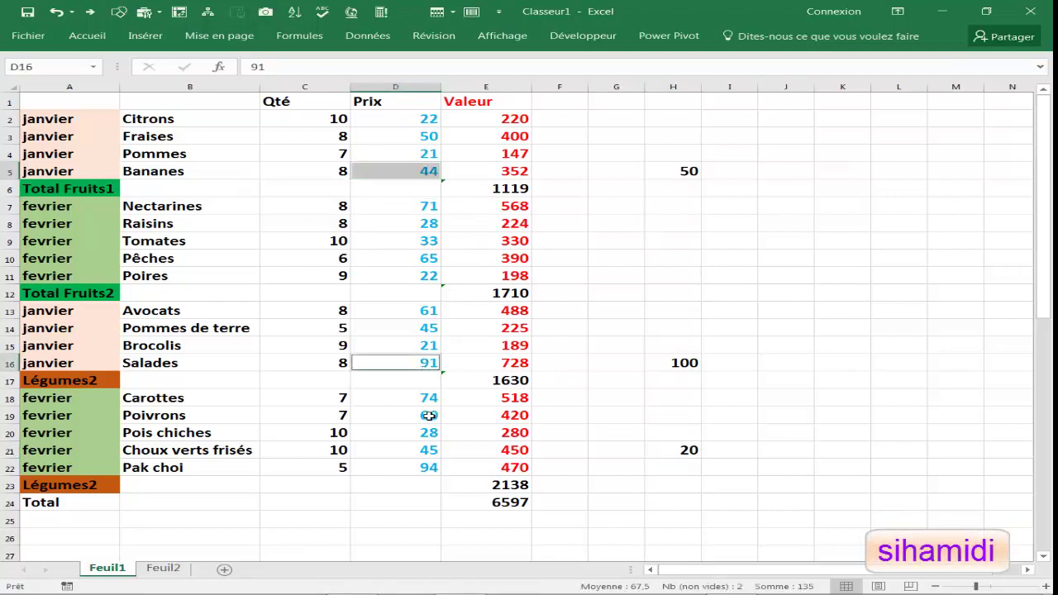
{"action": "left_click", "coordinate": [413, 450], "text": "ctrl"}
{"action": "right_click", "coordinate": [413, 450]}
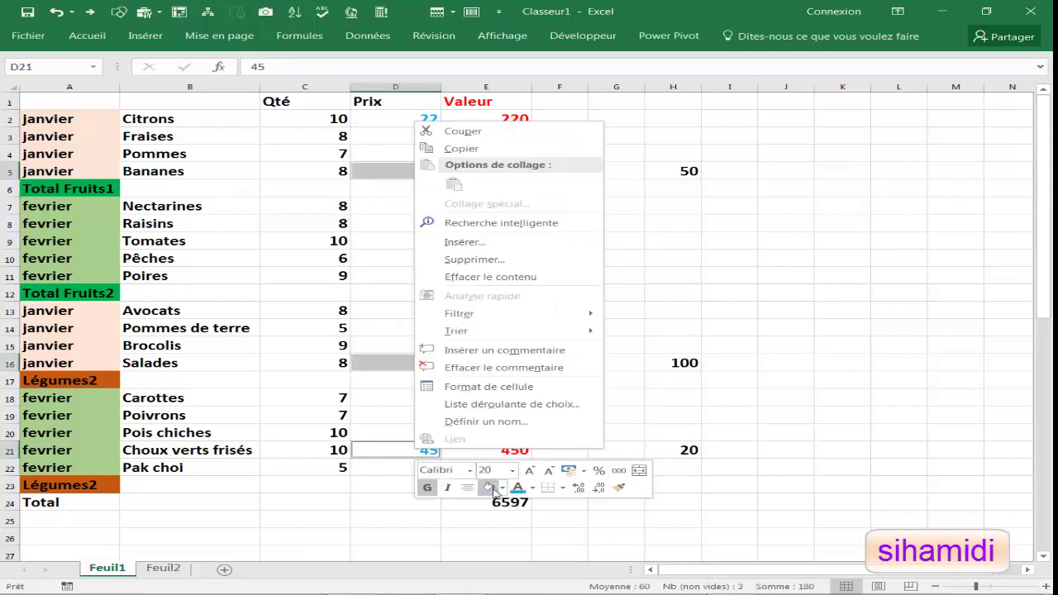
{"action": "left_click", "coordinate": [501, 488]}
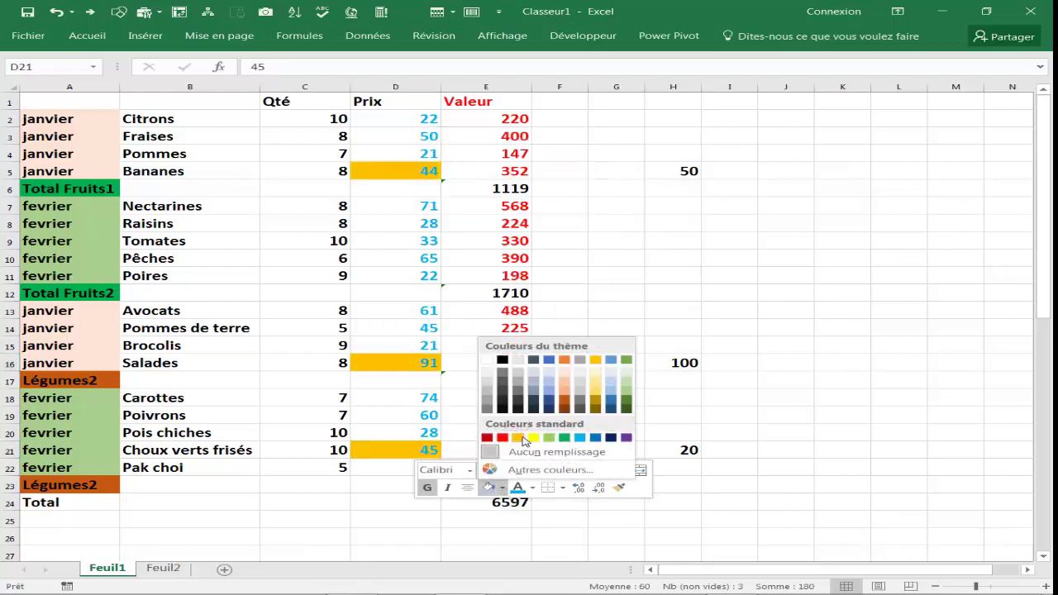
{"action": "left_click", "coordinate": [518, 438]}
{"action": "left_click", "coordinate": [670, 308]}
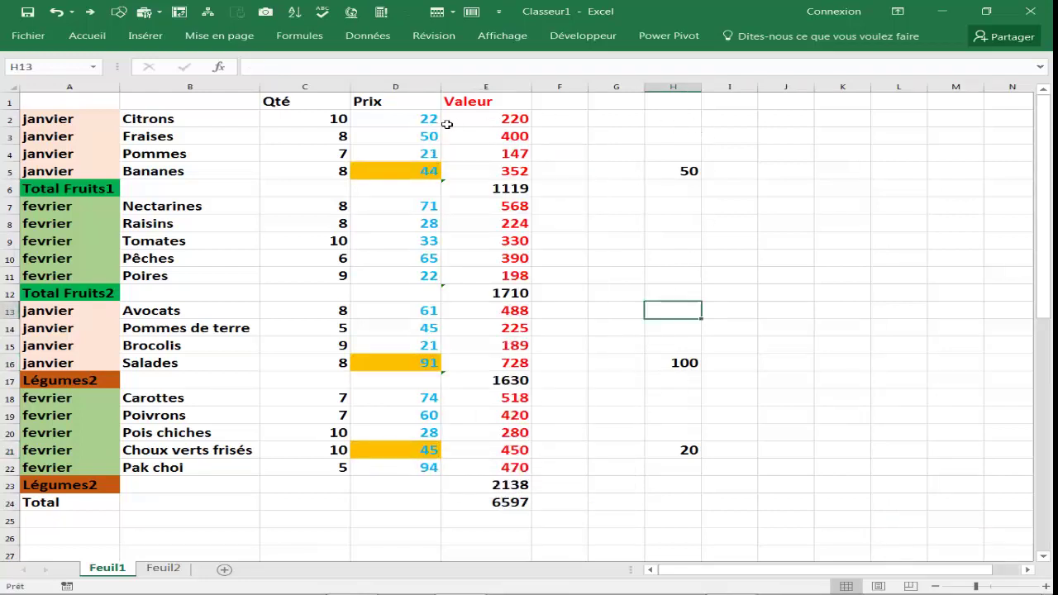
Copy H2:H21 and Paste Special it into D2 with Blancs non compris checked
{"action": "left_click_drag", "start_coordinate": [665, 123], "coordinate": [683, 451]}
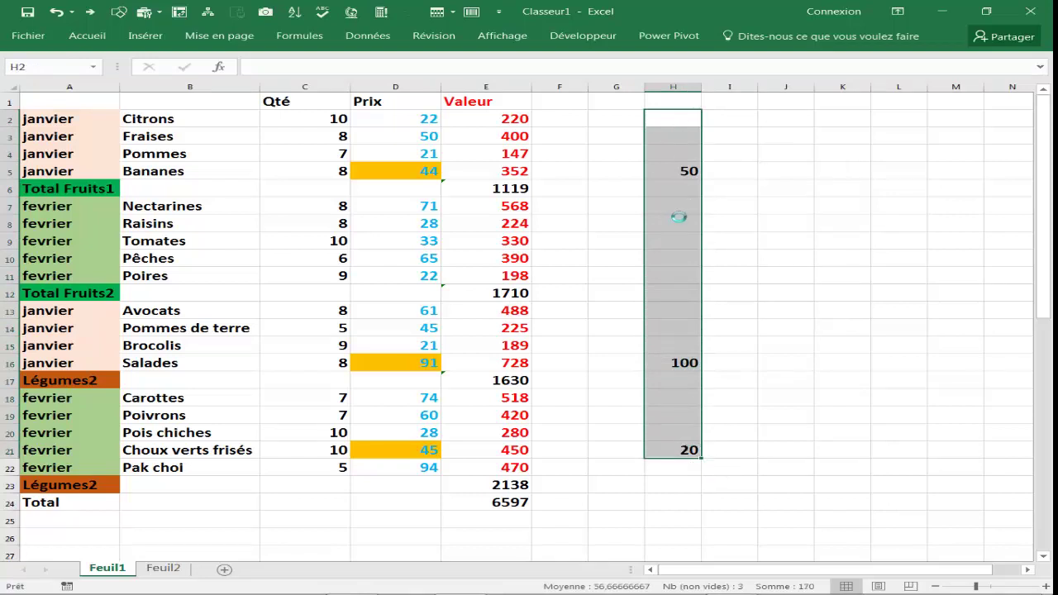
{"action": "key", "text": "ctrl+c"}
{"action": "left_click", "coordinate": [408, 120]}
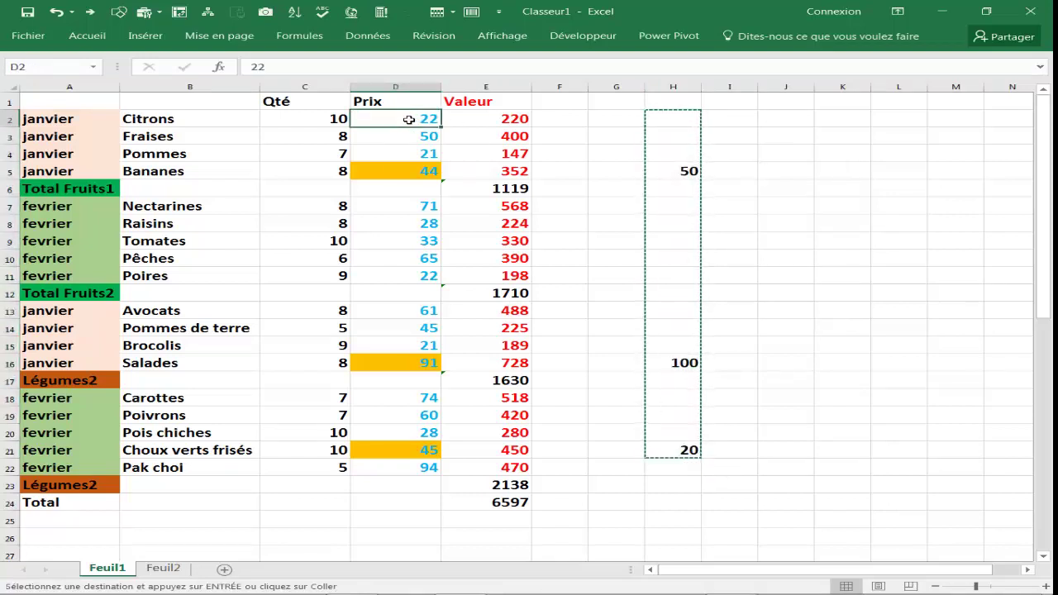
{"action": "right_click", "coordinate": [408, 119]}
{"action": "left_click", "coordinate": [473, 204]}
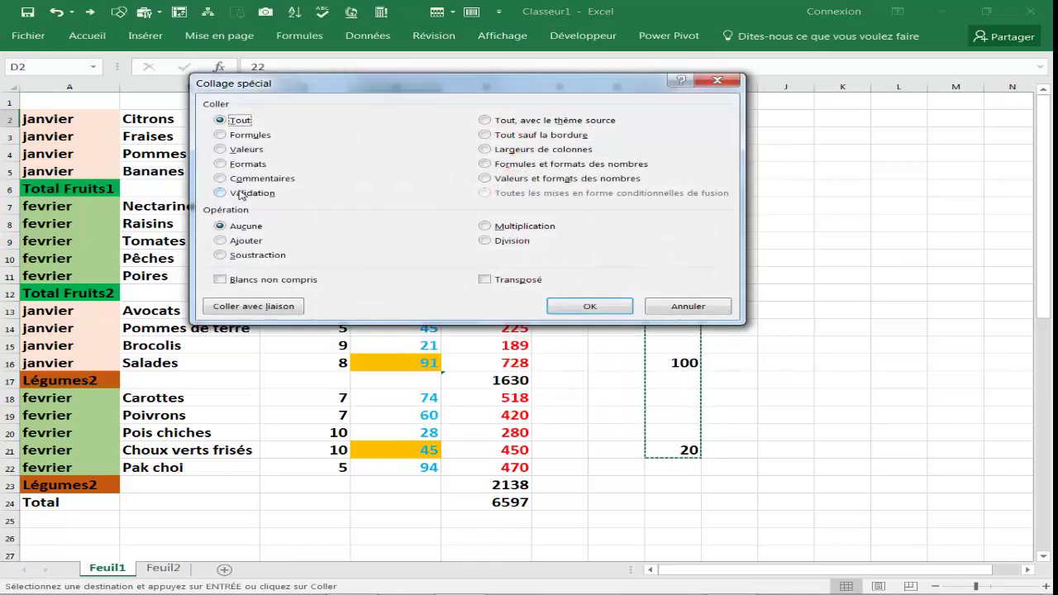
{"action": "left_click_drag", "start_coordinate": [345, 88], "coordinate": [785, 60]}
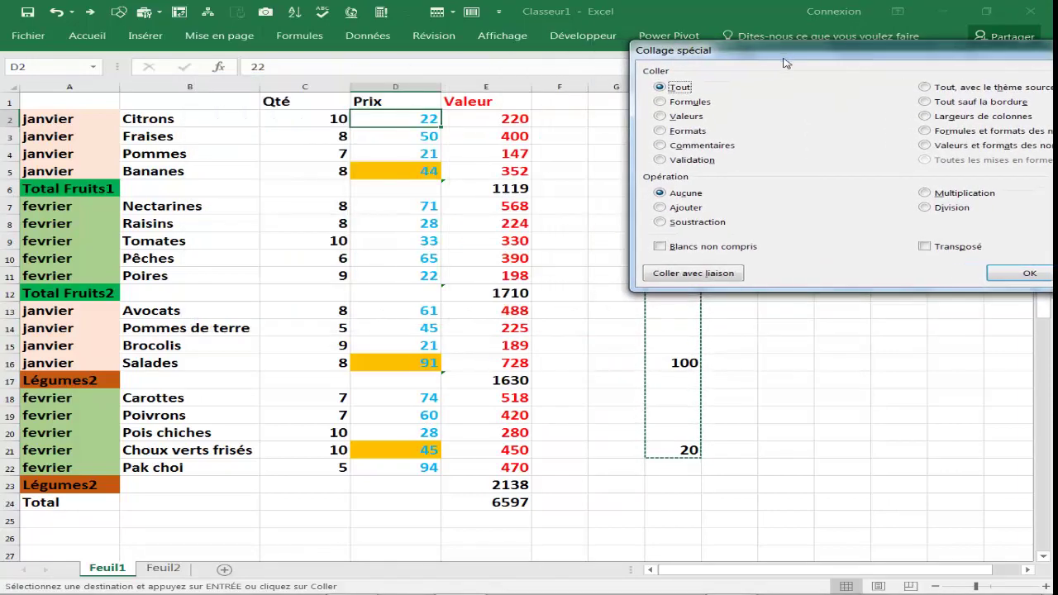
{"action": "left_click", "coordinate": [660, 247]}
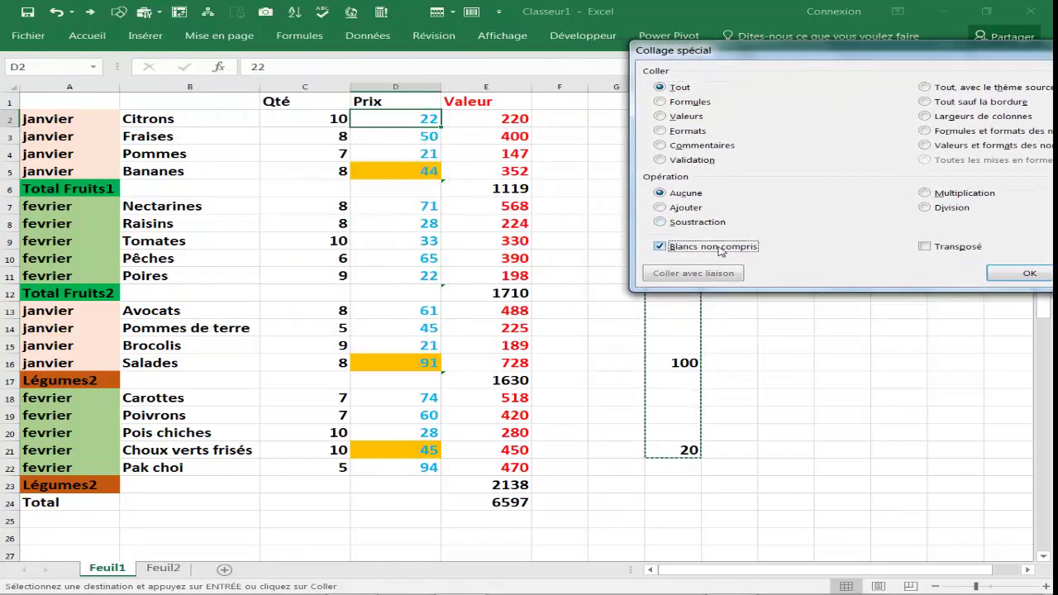
{"action": "left_click", "coordinate": [1016, 276]}
{"action": "left_click", "coordinate": [763, 258]}
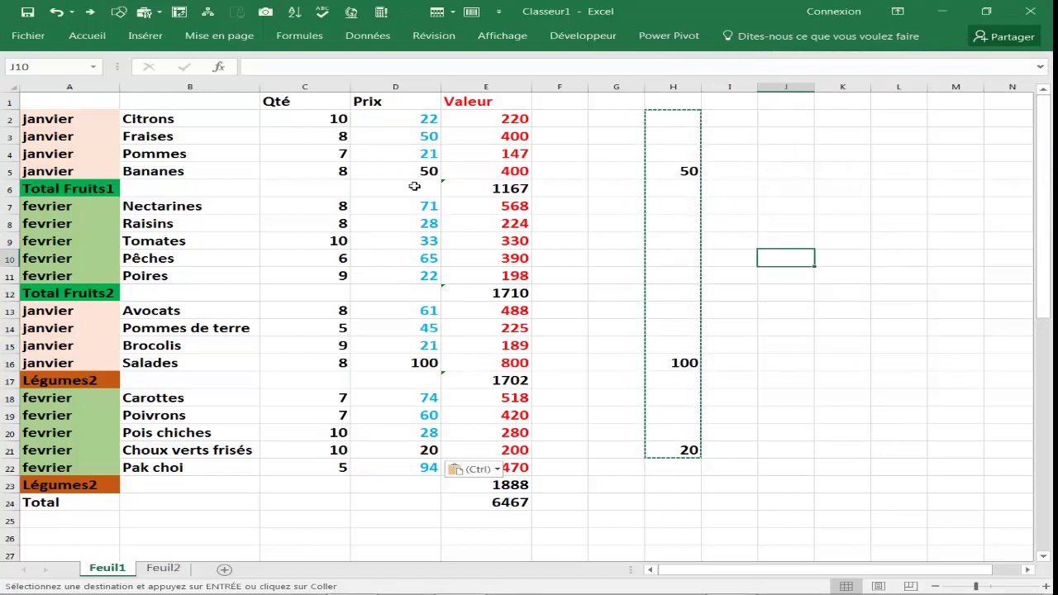
Select H2:H22 and delete the helper values 50, 100 and 20
{"action": "left_click", "coordinate": [687, 171]}
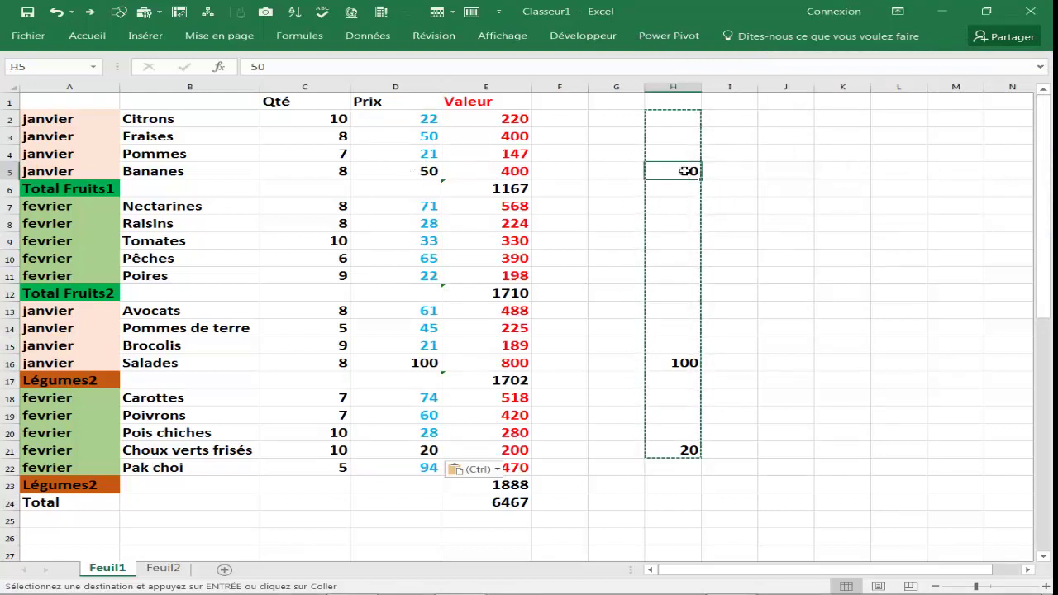
{"action": "left_click", "coordinate": [741, 182]}
{"action": "left_click_drag", "start_coordinate": [668, 113], "coordinate": [666, 459]}
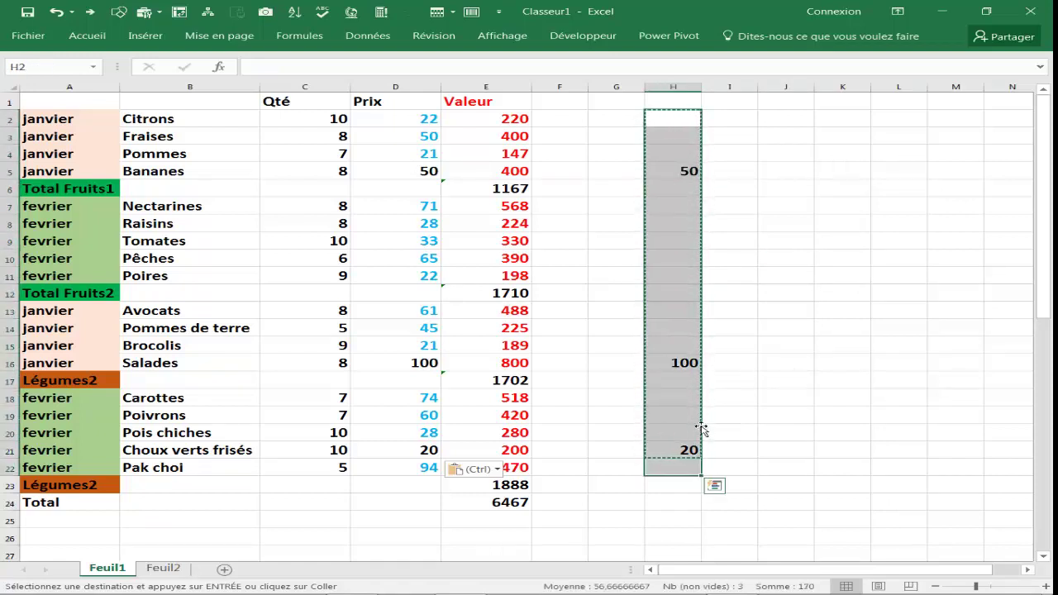
{"action": "key", "text": "Delete"}
{"action": "left_click", "coordinate": [656, 269]}
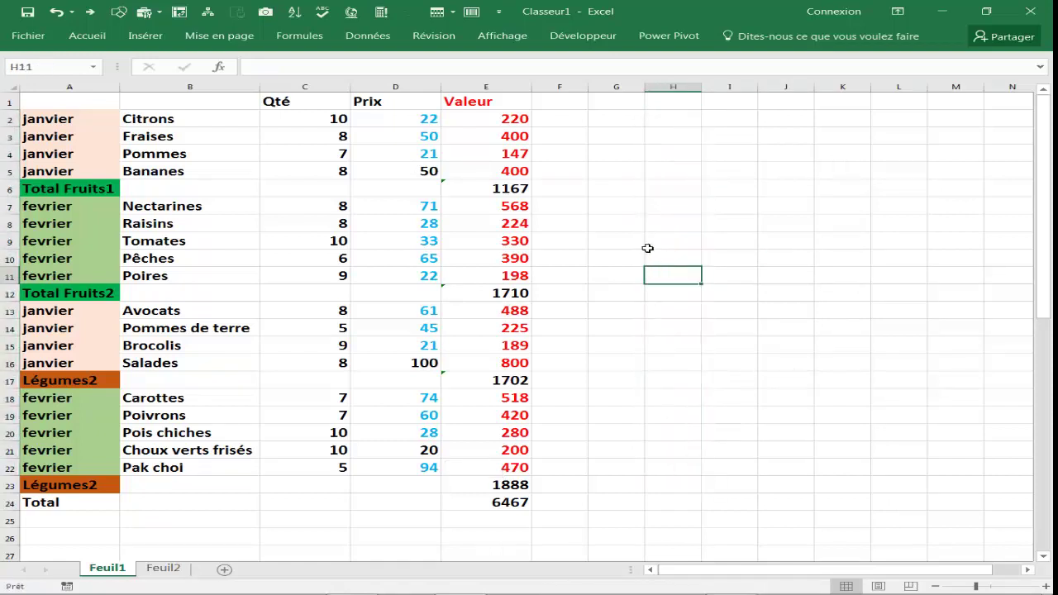
{"action": "key", "text": "Up"}
{"action": "key", "text": "Up"}
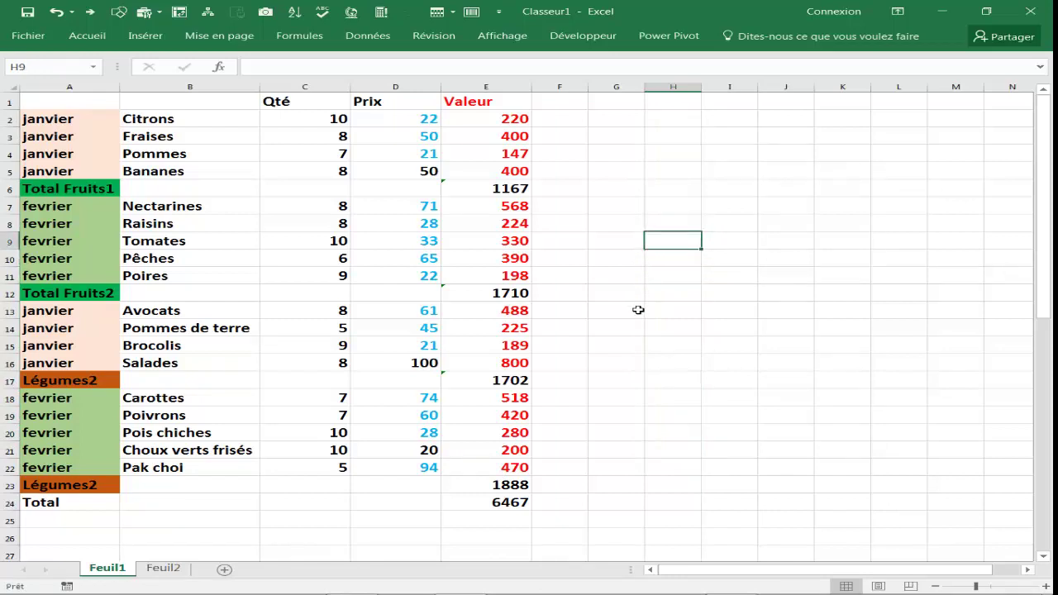
{"action": "left_click", "coordinate": [609, 264]}
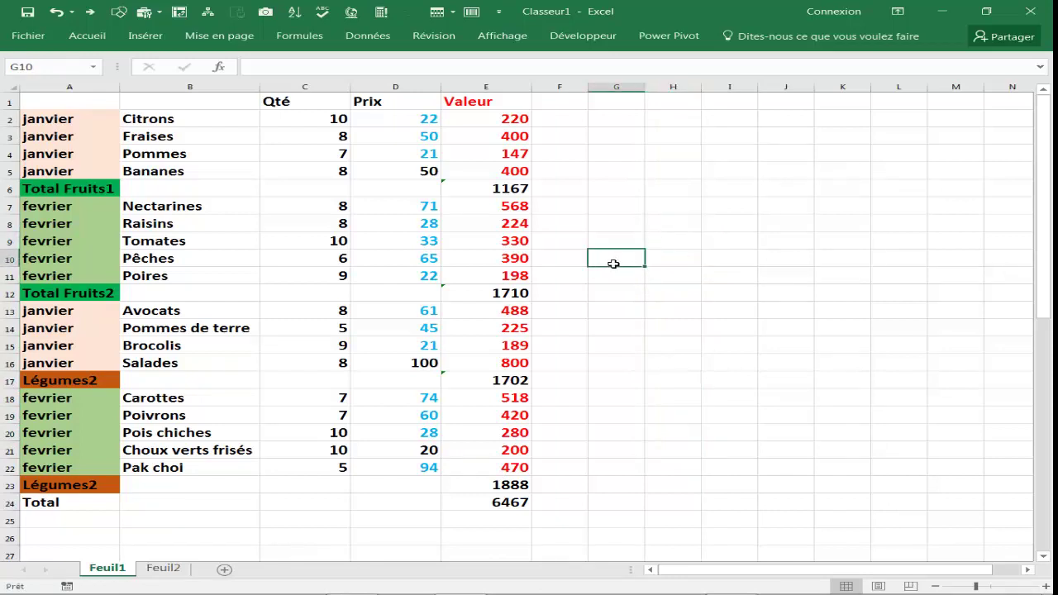
{"action": "key", "text": "ctrl+alt+minus"}
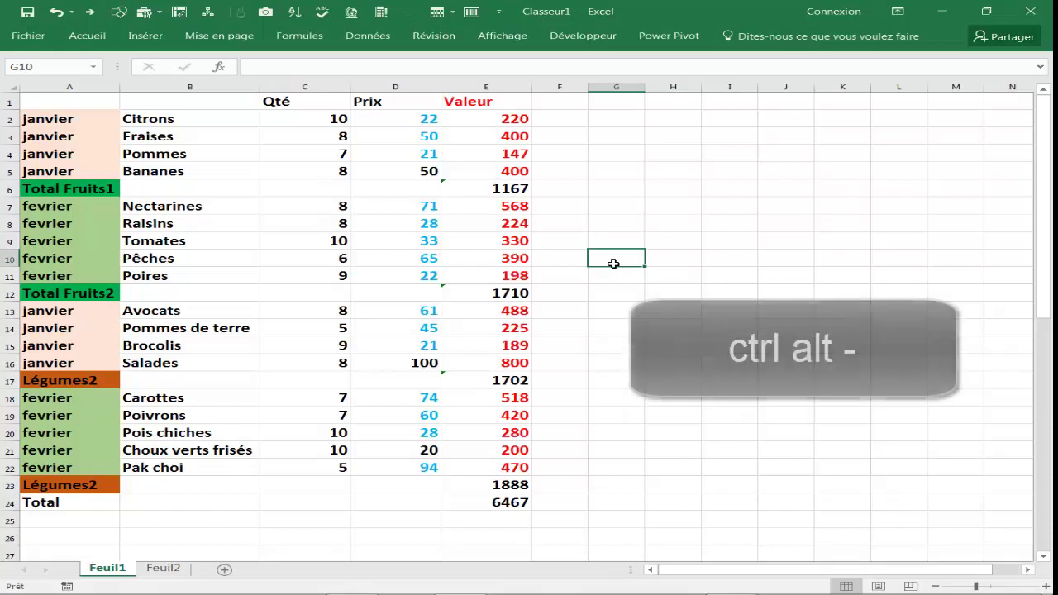
{"action": "key", "text": "ctrl+alt+minus"}
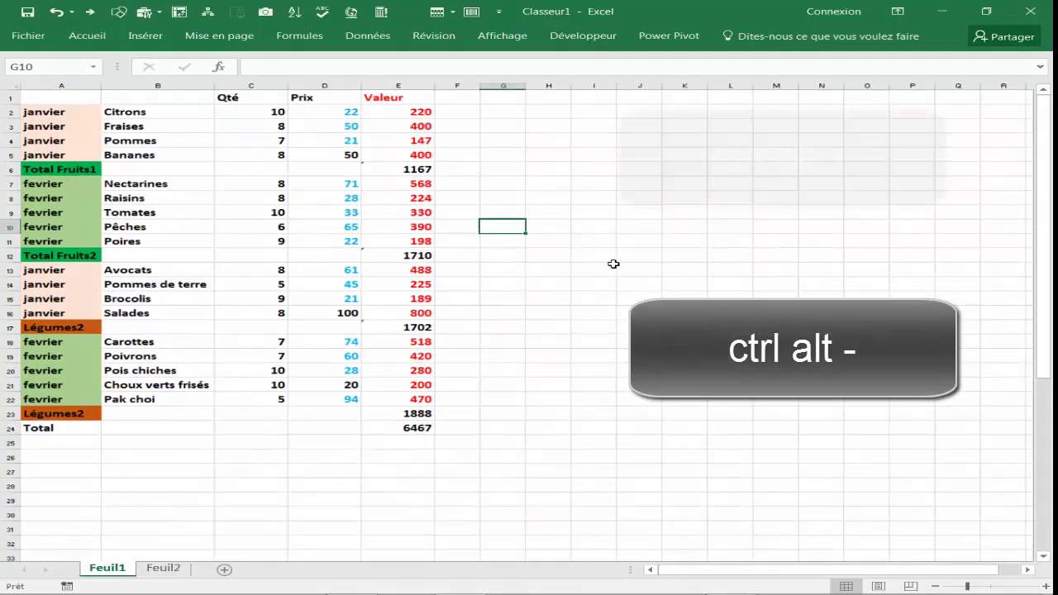
{"action": "key", "text": "ctrl+alt+plus"}
{"action": "key", "text": "ctrl+alt+plus"}
{"action": "key", "text": "ctrl+alt+minus"}
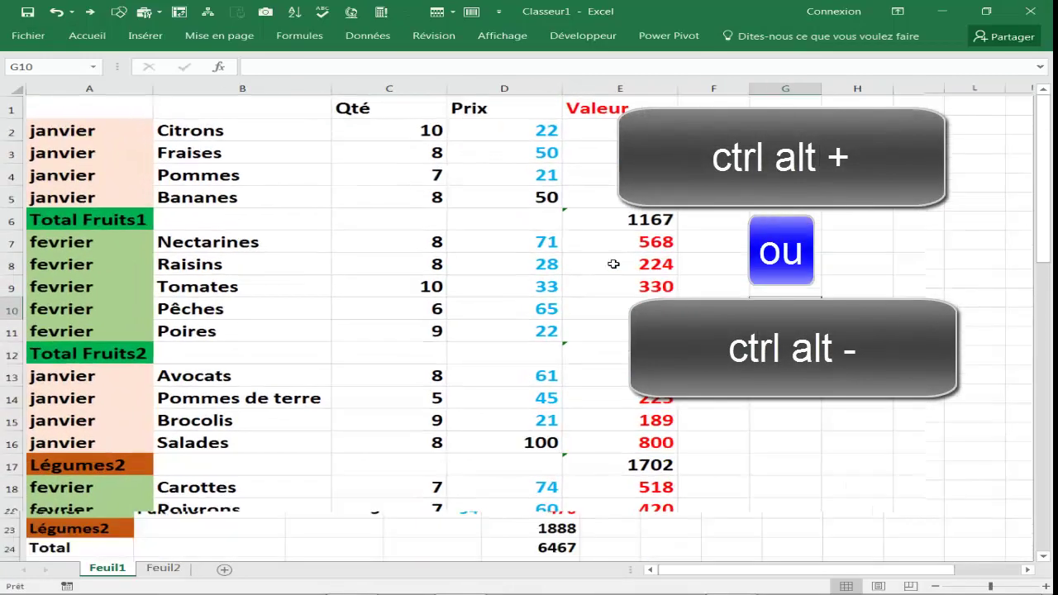
{"action": "key", "text": "ctrl+alt+plus"}
{"action": "key", "text": "ctrl+alt+plus"}
{"action": "key", "text": "ctrl+alt+plus"}
{"action": "key", "text": "ctrl+alt+minus"}
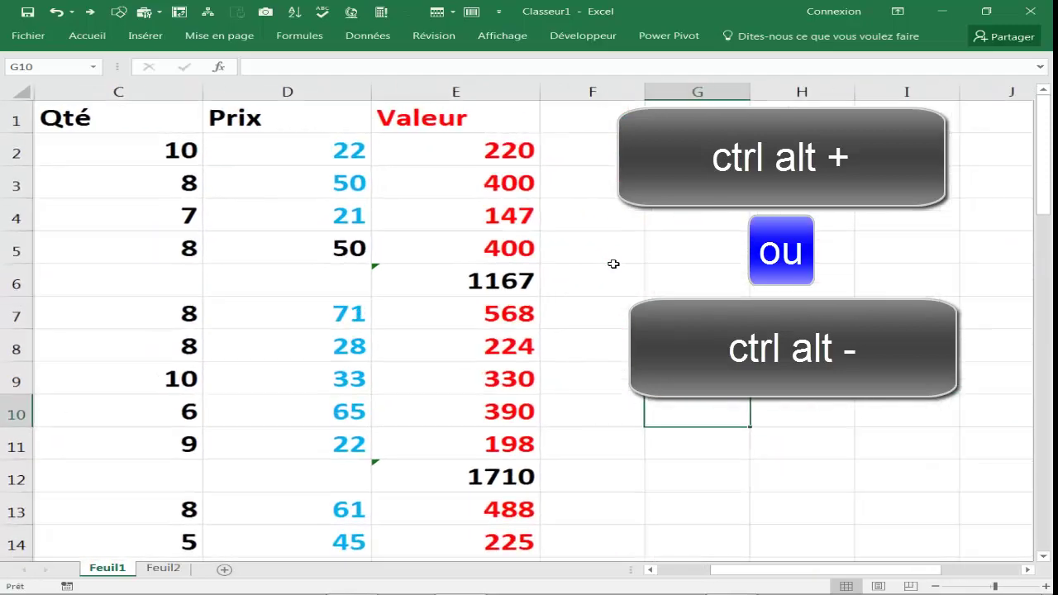
{"action": "key", "text": "ctrl+alt+minus"}
{"action": "key", "text": "ctrl+alt+minus"}
{"action": "key", "text": "ctrl+alt+minus"}
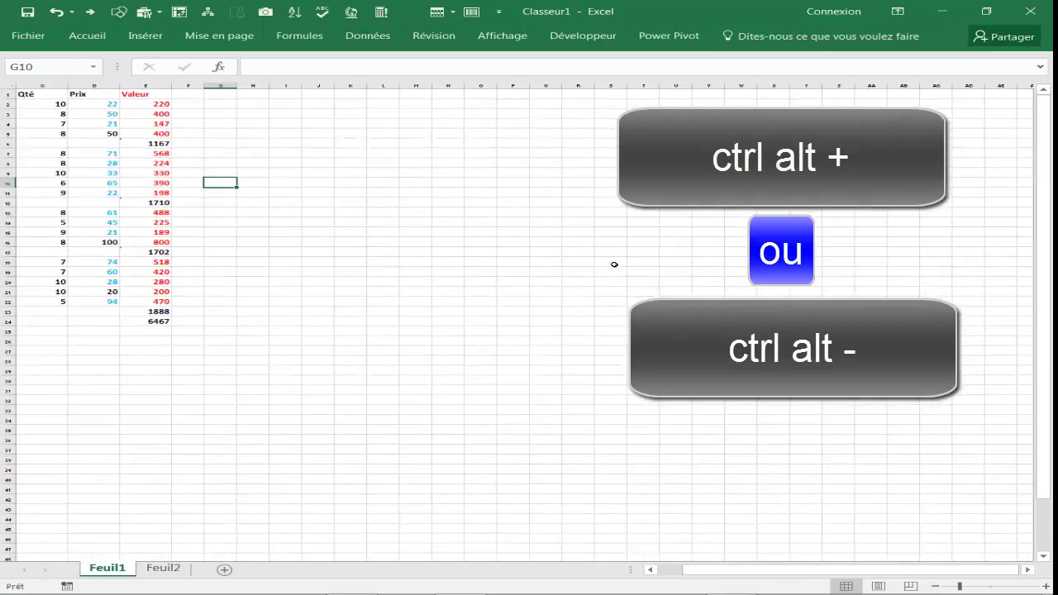
{"action": "left_click_drag", "start_coordinate": [687, 569], "coordinate": [621, 570]}
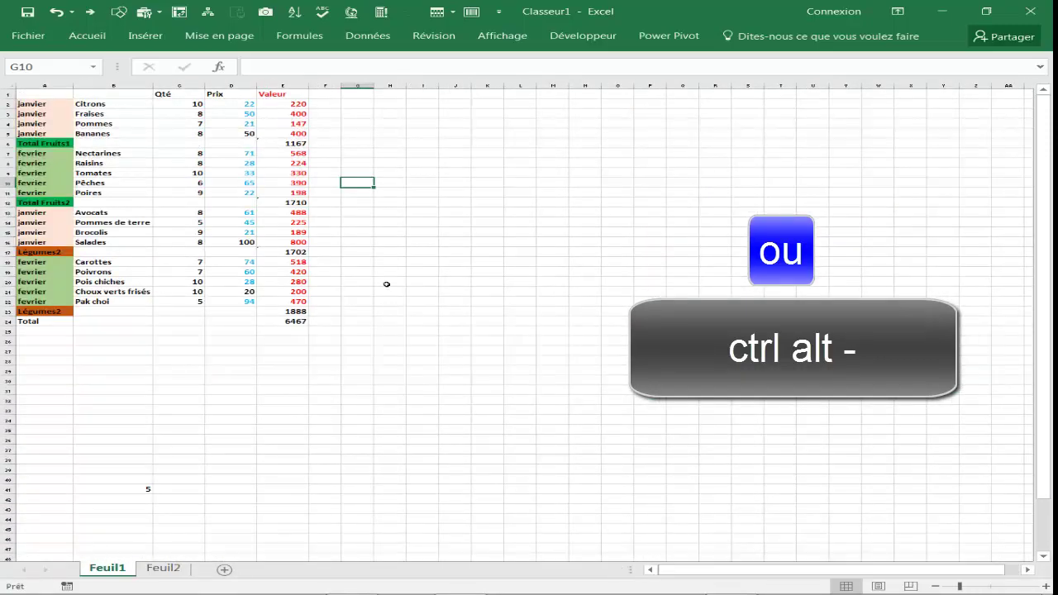
{"action": "left_click", "coordinate": [391, 282]}
{"action": "key", "text": "ctrl+alt+minus"}
{"action": "key", "text": "ctrl+alt+minus"}
{"action": "scroll", "coordinate": [397, 284], "scroll_direction": "up", "scroll_amount": 2}
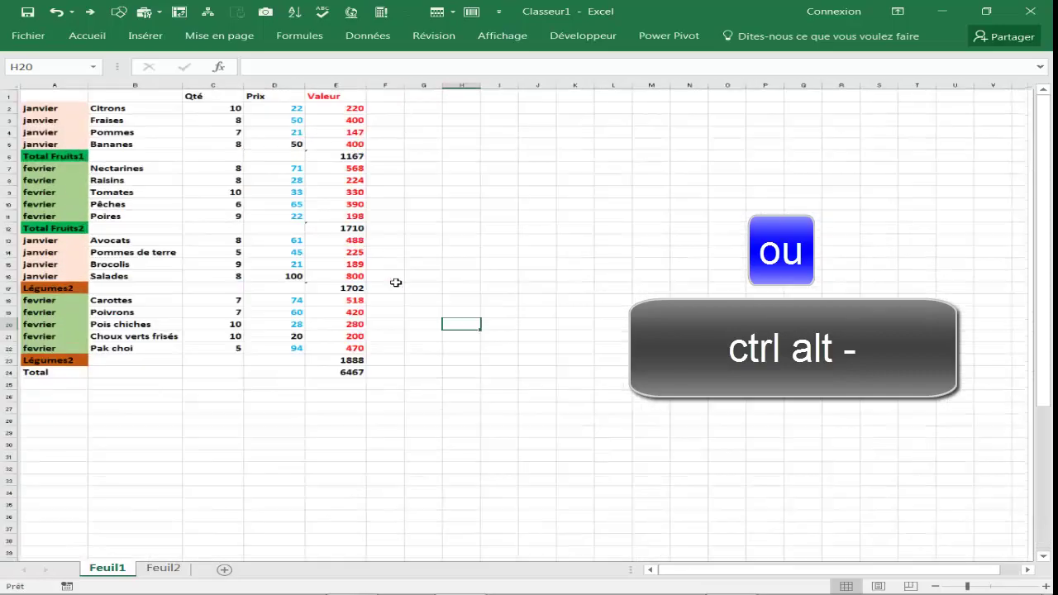
{"action": "scroll", "coordinate": [397, 284], "scroll_direction": "up", "scroll_amount": 2}
{"action": "scroll", "coordinate": [397, 284], "scroll_direction": "up", "scroll_amount": 2}
{"action": "scroll", "coordinate": [396, 284], "scroll_direction": "up", "scroll_amount": 2}
{"action": "scroll", "coordinate": [397, 284], "scroll_direction": "up", "scroll_amount": 2}
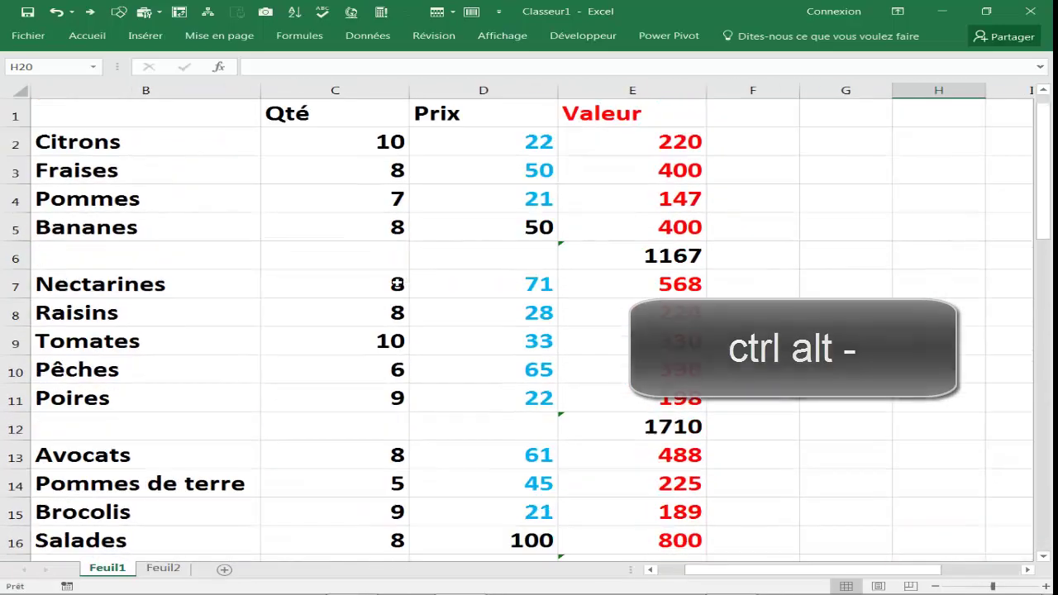
{"action": "scroll", "coordinate": [559, 427], "scroll_direction": "left", "scroll_amount": 3}
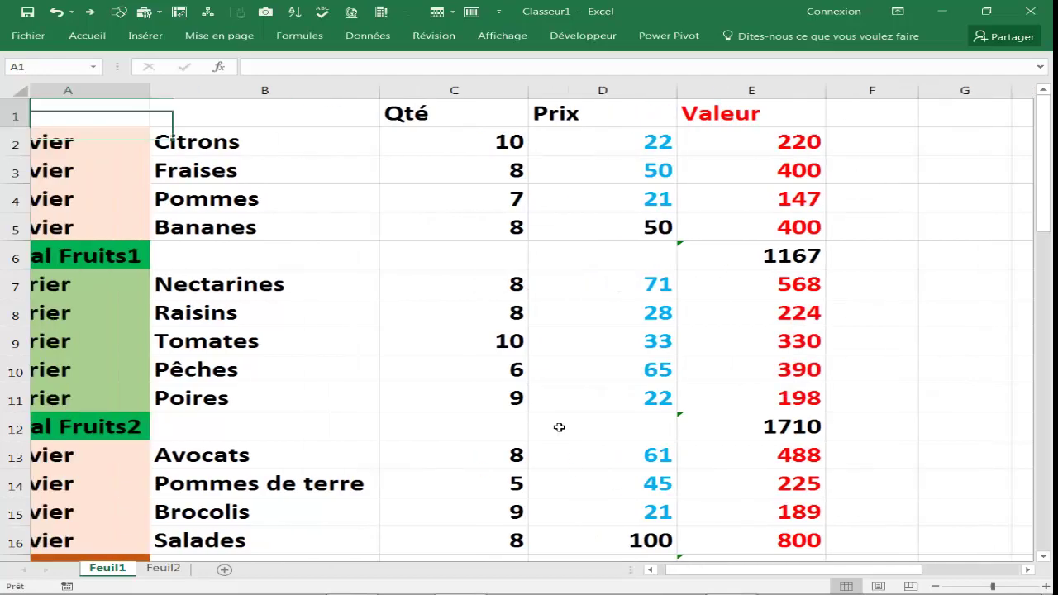
{"action": "left_click", "coordinate": [438, 416]}
{"action": "scroll", "coordinate": [467, 364], "scroll_direction": "down", "scroll_amount": 5}
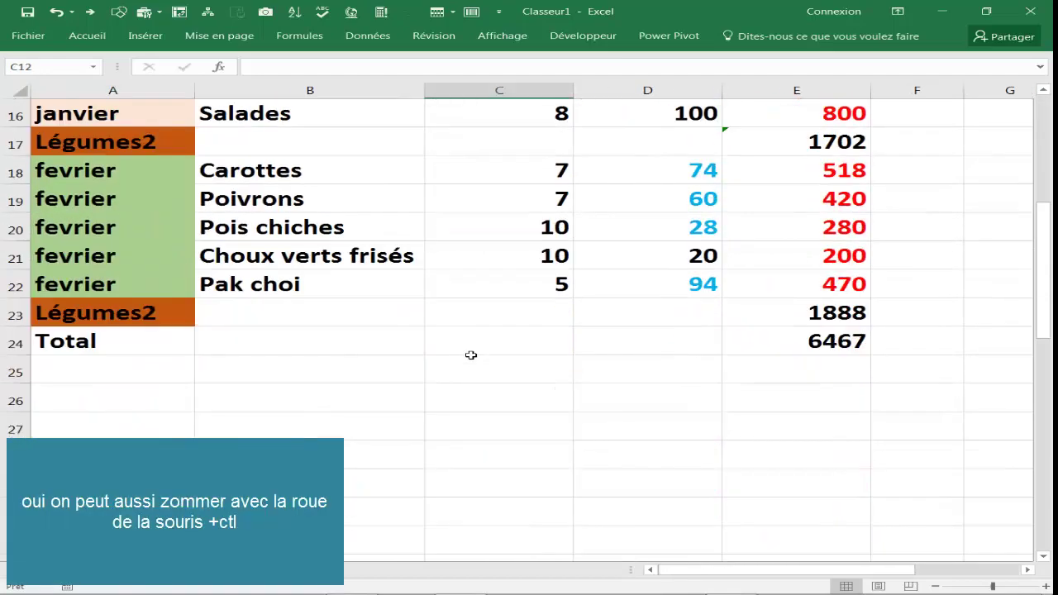
{"action": "scroll", "coordinate": [477, 355], "scroll_direction": "down", "scroll_amount": 1, "text": "ctrl"}
{"action": "scroll", "coordinate": [476, 354], "scroll_direction": "down", "scroll_amount": 1, "text": "ctrl"}
{"action": "scroll", "coordinate": [477, 355], "scroll_direction": "down", "scroll_amount": 1, "text": "ctrl"}
{"action": "scroll", "coordinate": [476, 355], "scroll_direction": "up", "scroll_amount": 4}
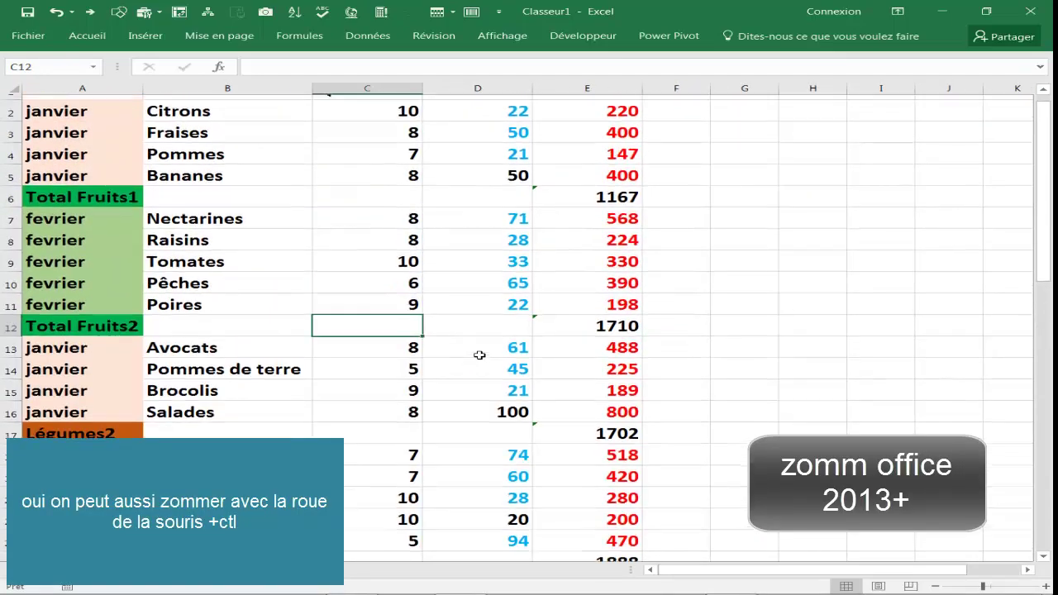
{"action": "left_click", "coordinate": [716, 282]}
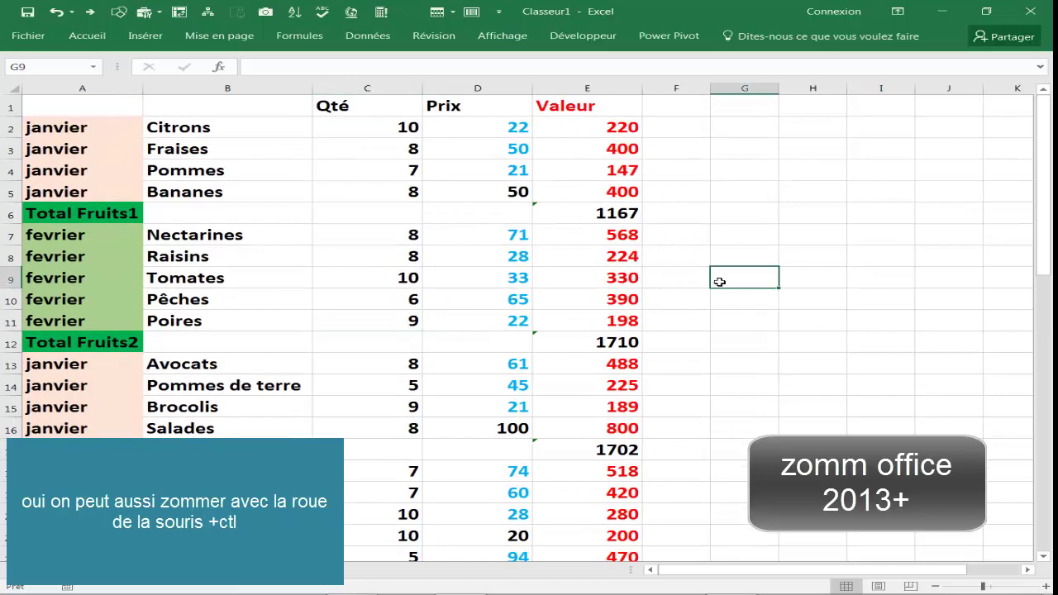